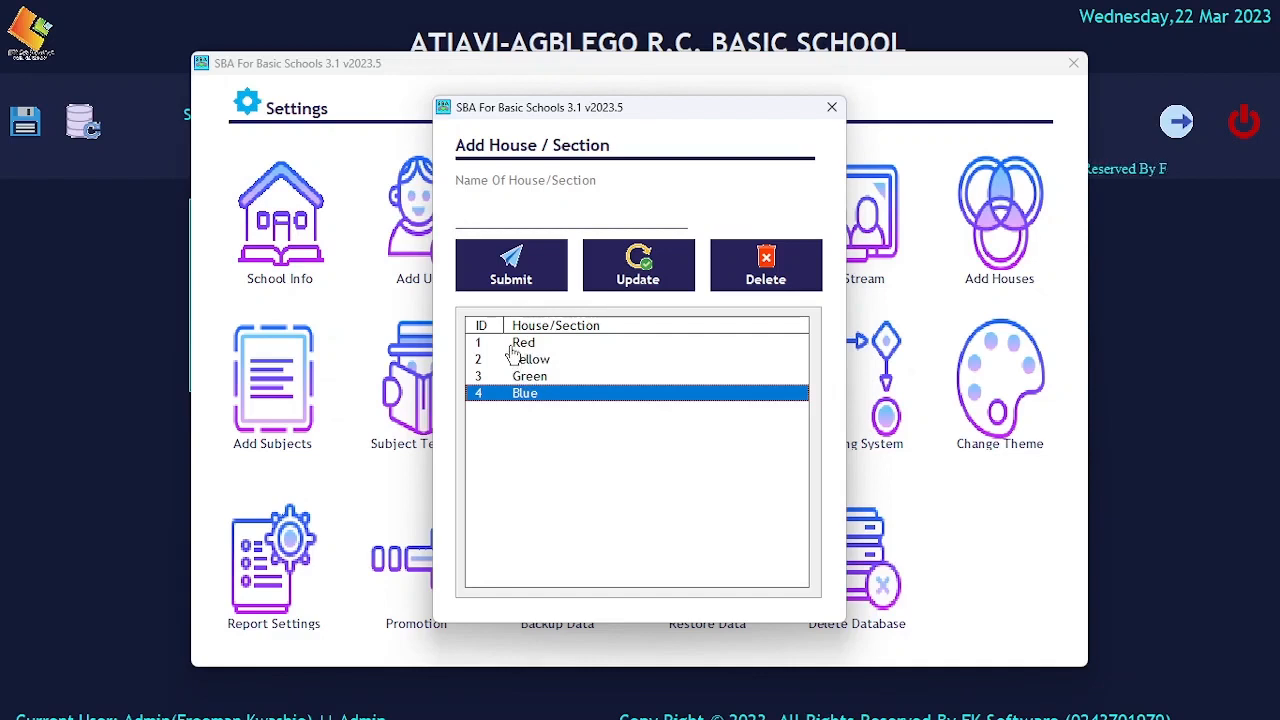
Leave the house setup and review the Kindergarten subject list and its selectable subjects in the subject setup.
{"action": "left_click", "coordinate": [830, 107]}
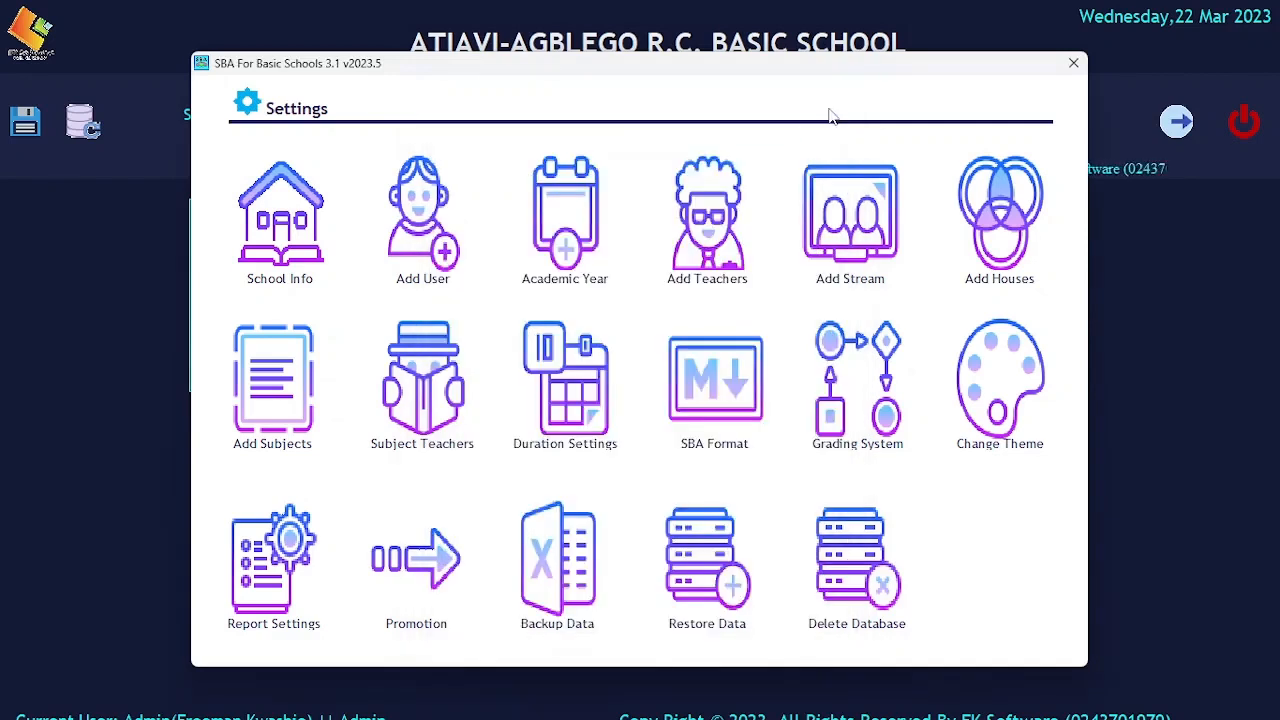
{"action": "left_click", "coordinate": [270, 410]}
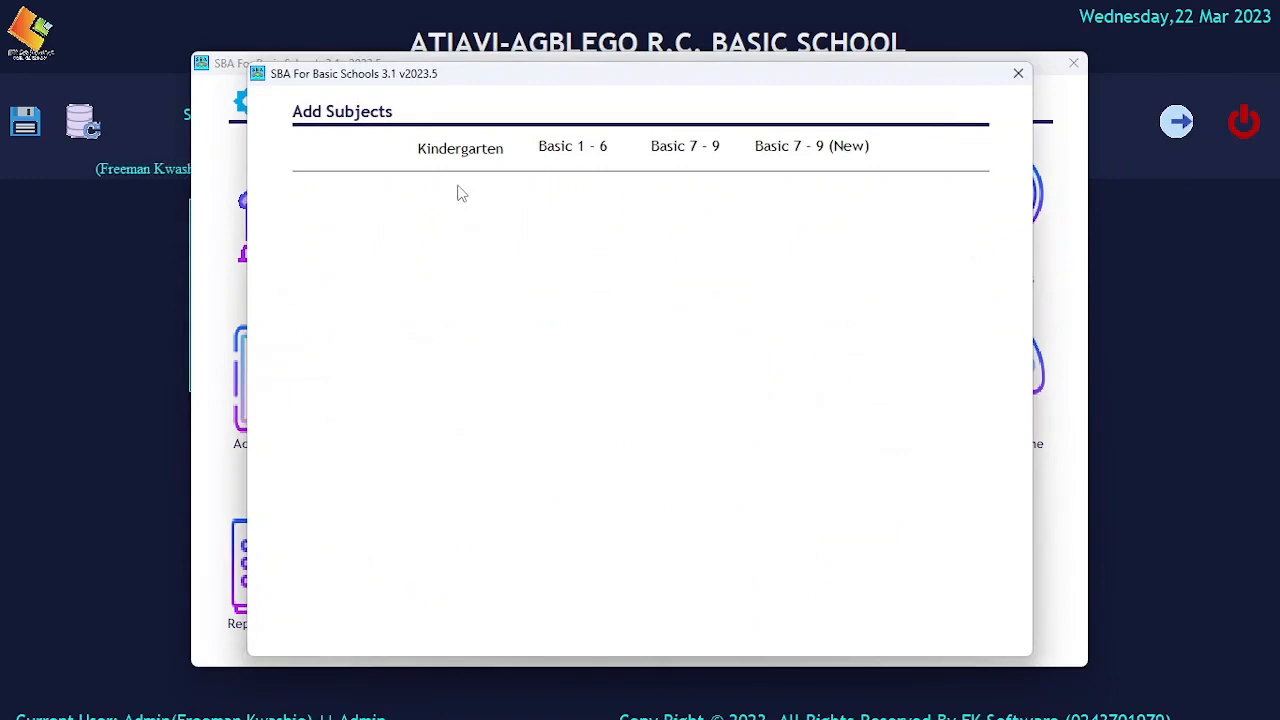
{"action": "left_click", "coordinate": [451, 155]}
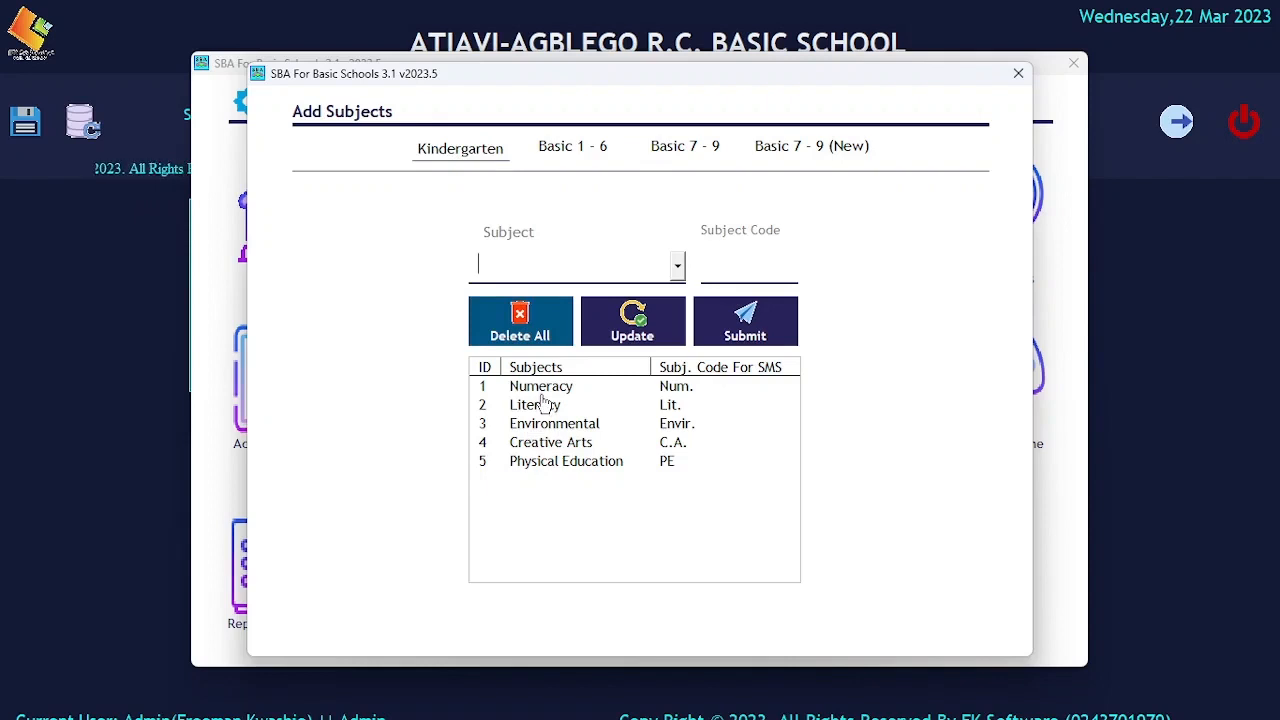
{"action": "left_click", "coordinate": [677, 266]}
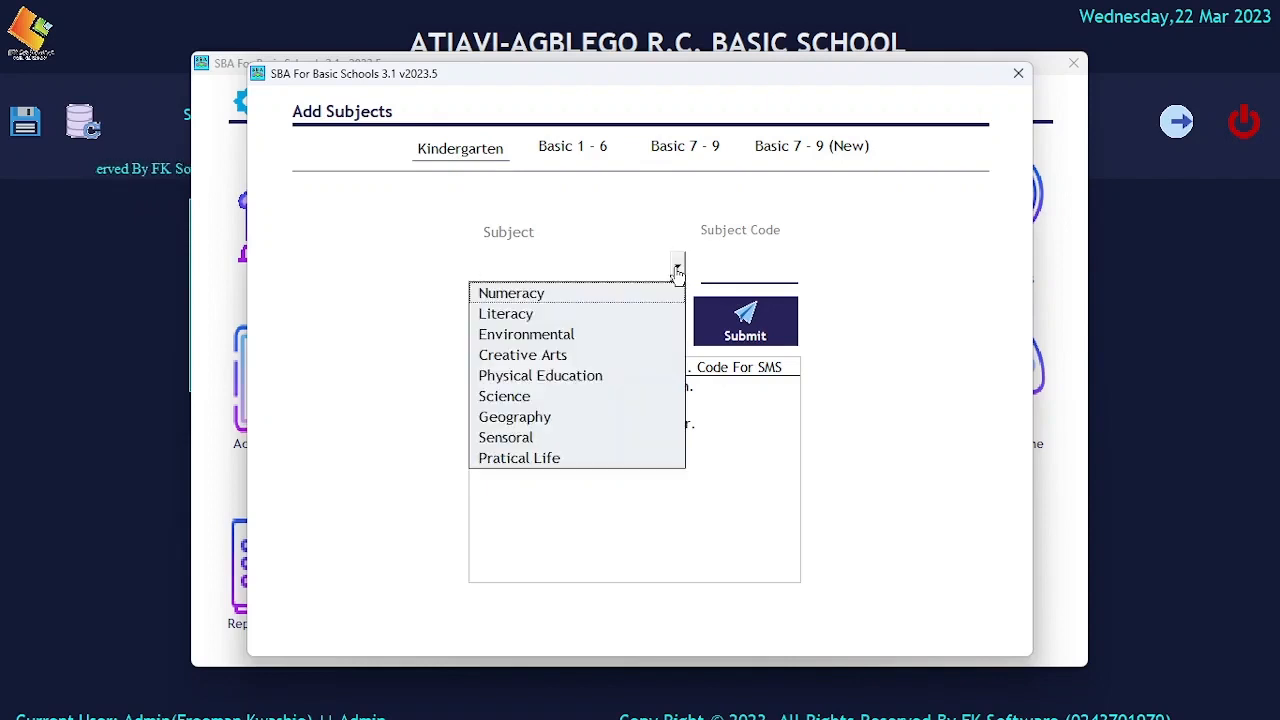
{"action": "left_click", "coordinate": [617, 274]}
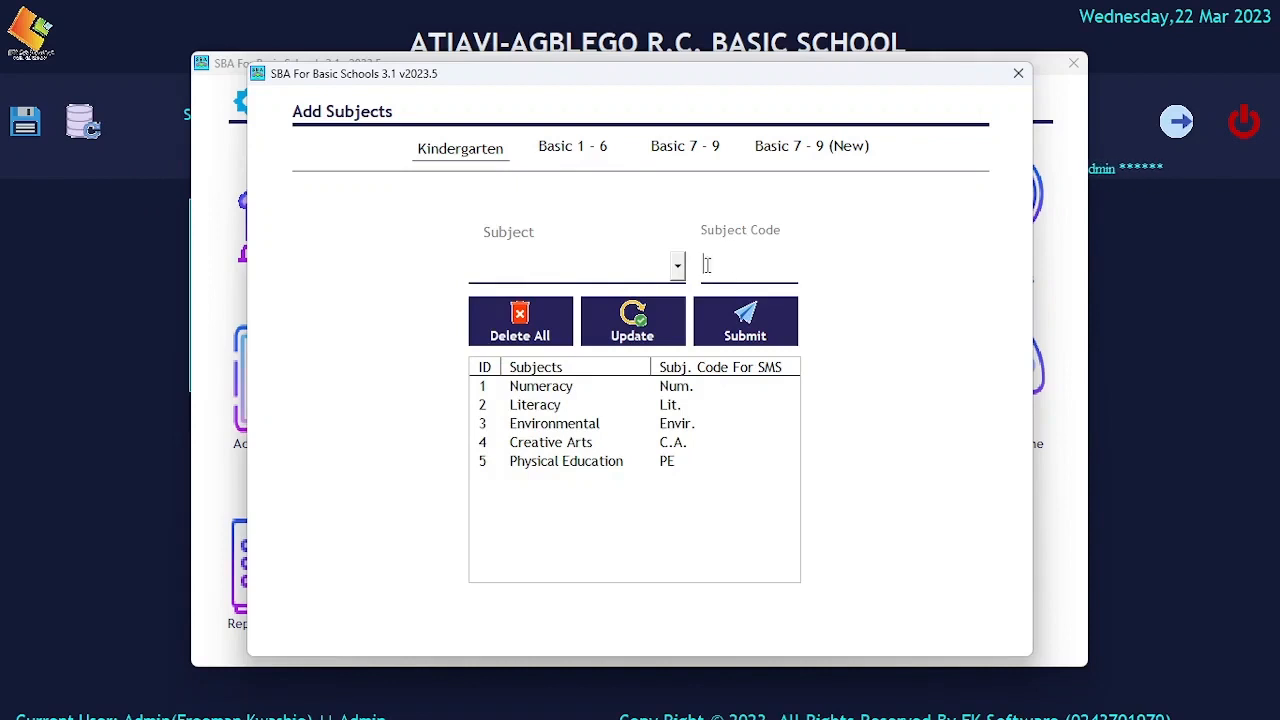
Review the Basic 1 - 6 subject list and the subjects available for selection.
{"action": "left_click", "coordinate": [589, 149]}
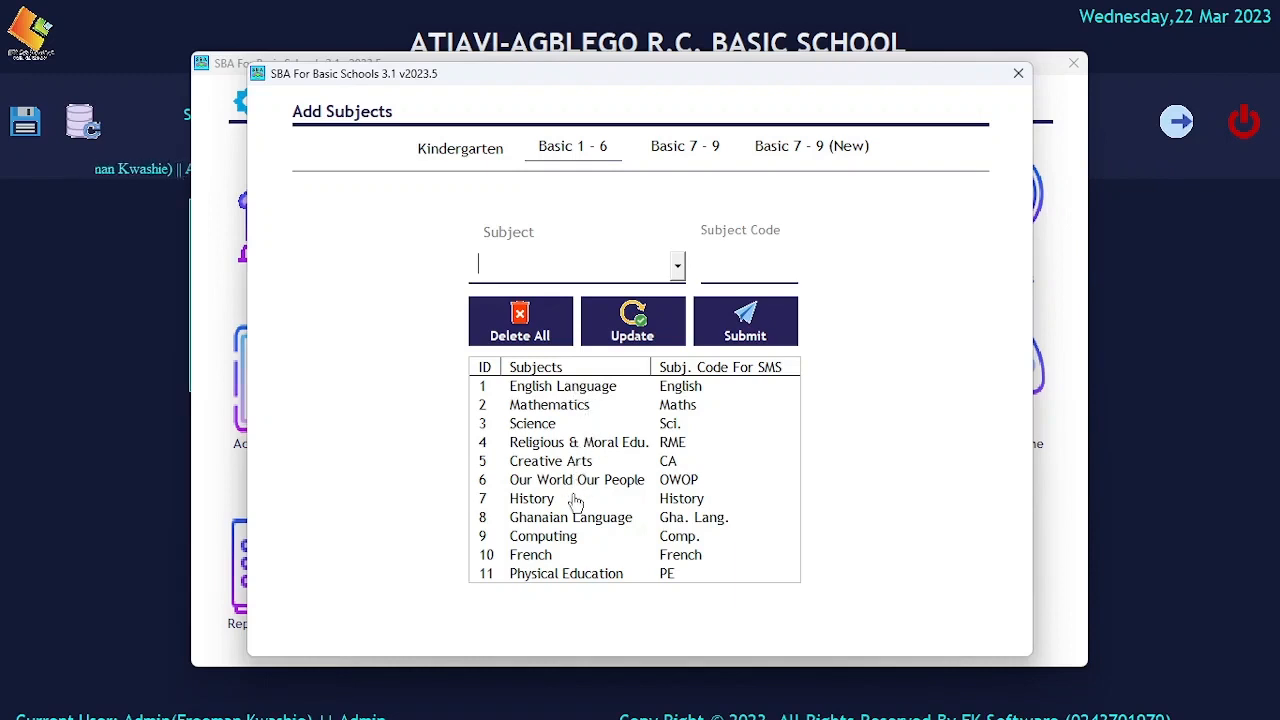
{"action": "left_click", "coordinate": [677, 268]}
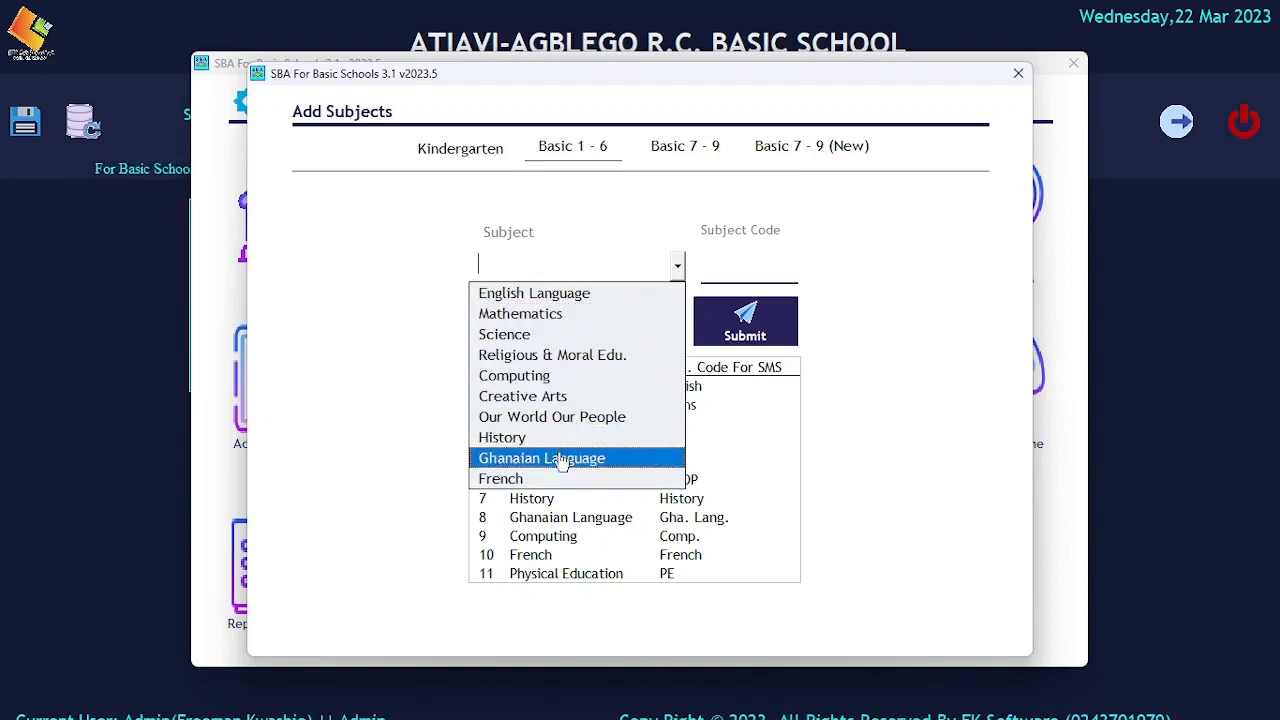
{"action": "left_click", "coordinate": [607, 553]}
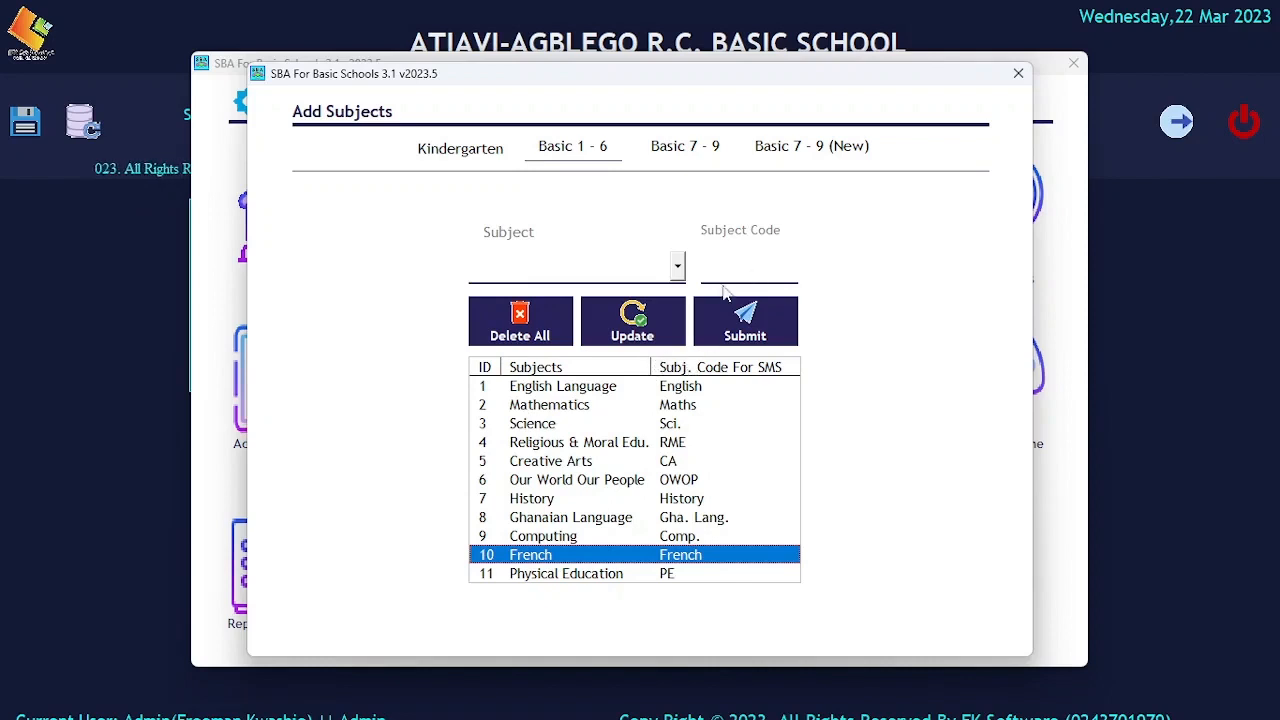
Examine the Basic 7 - 9 core and elective subjects and the Basic 7 - 9 (New) electives, and close the subject setup.
{"action": "left_click", "coordinate": [701, 149]}
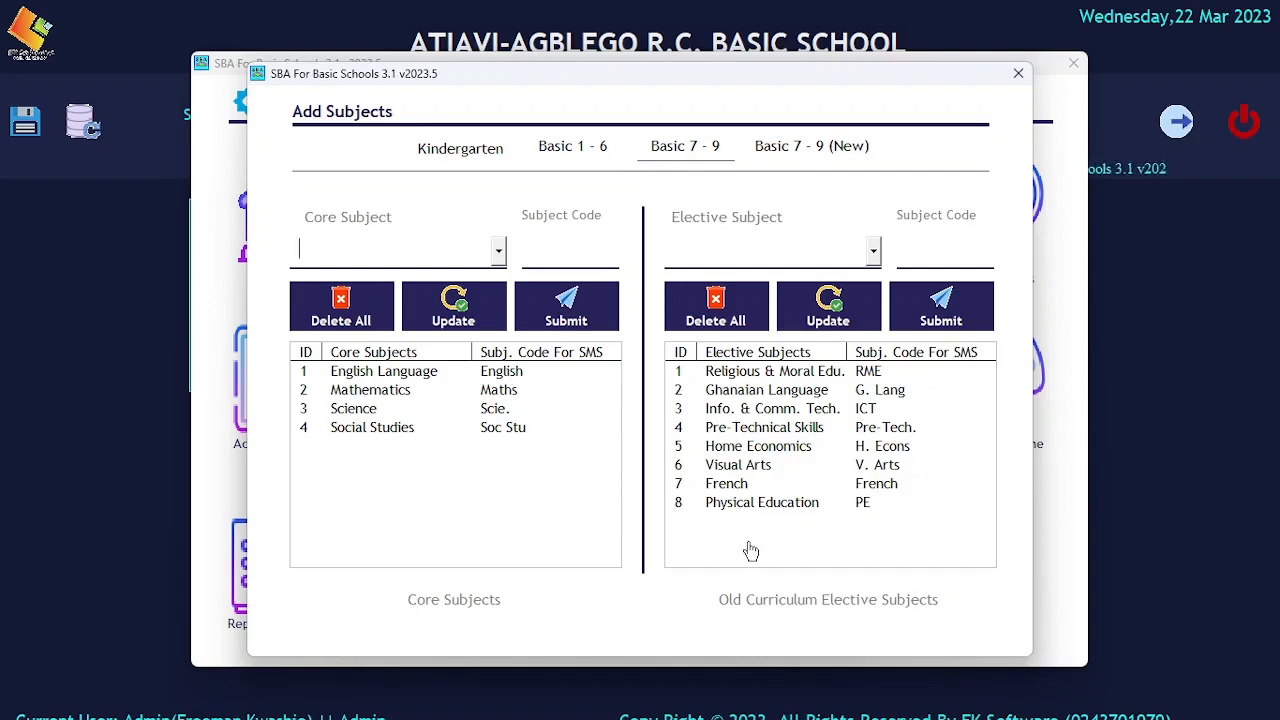
{"action": "left_click", "coordinate": [820, 147]}
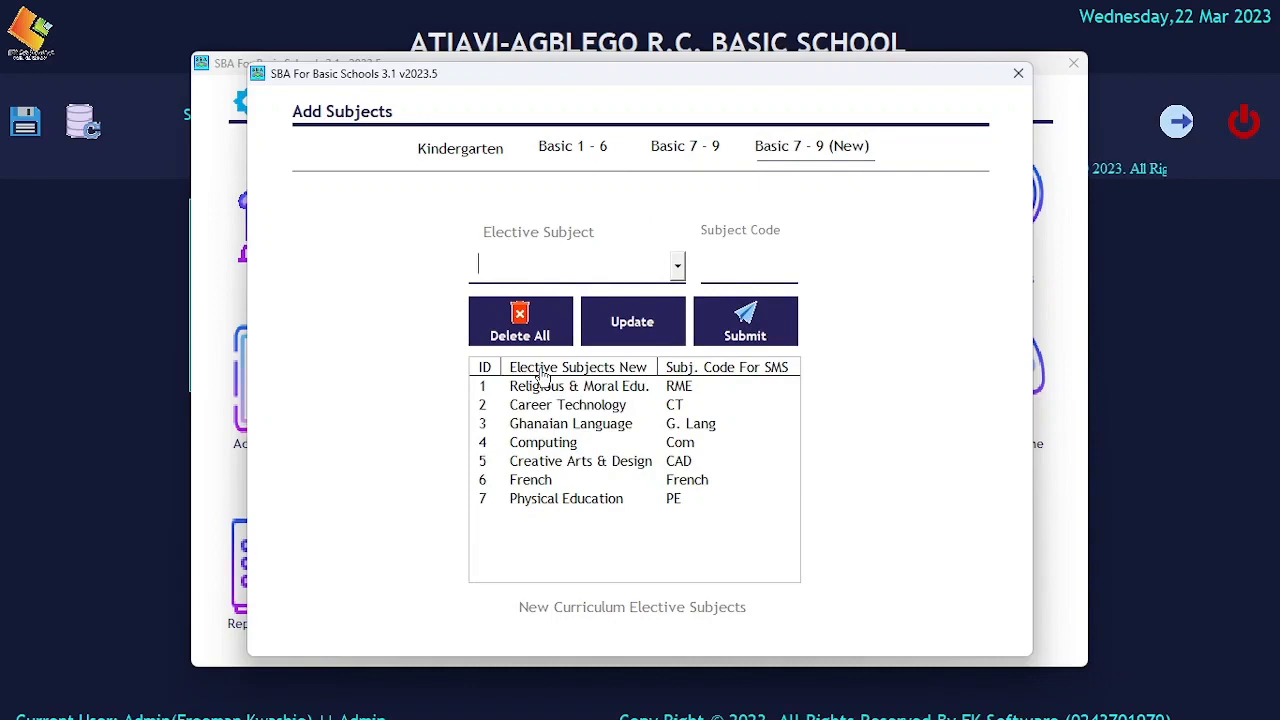
{"action": "left_click", "coordinate": [686, 148]}
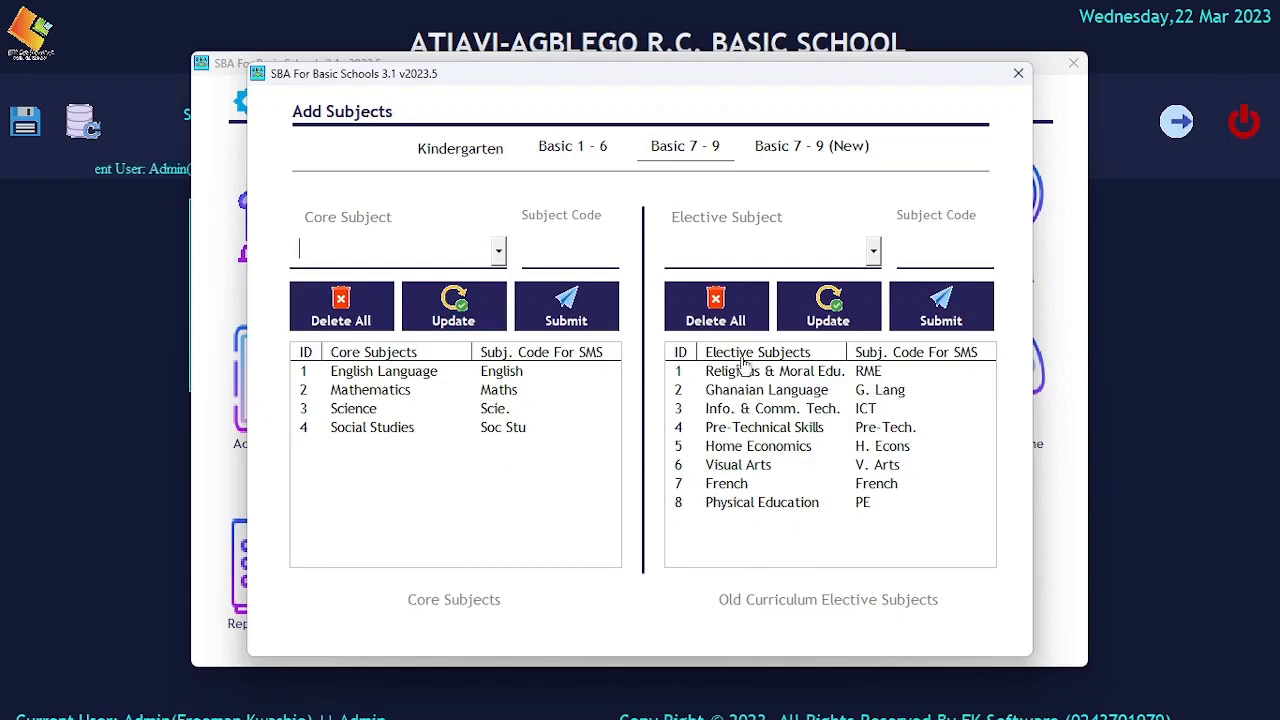
{"action": "left_click", "coordinate": [1019, 75]}
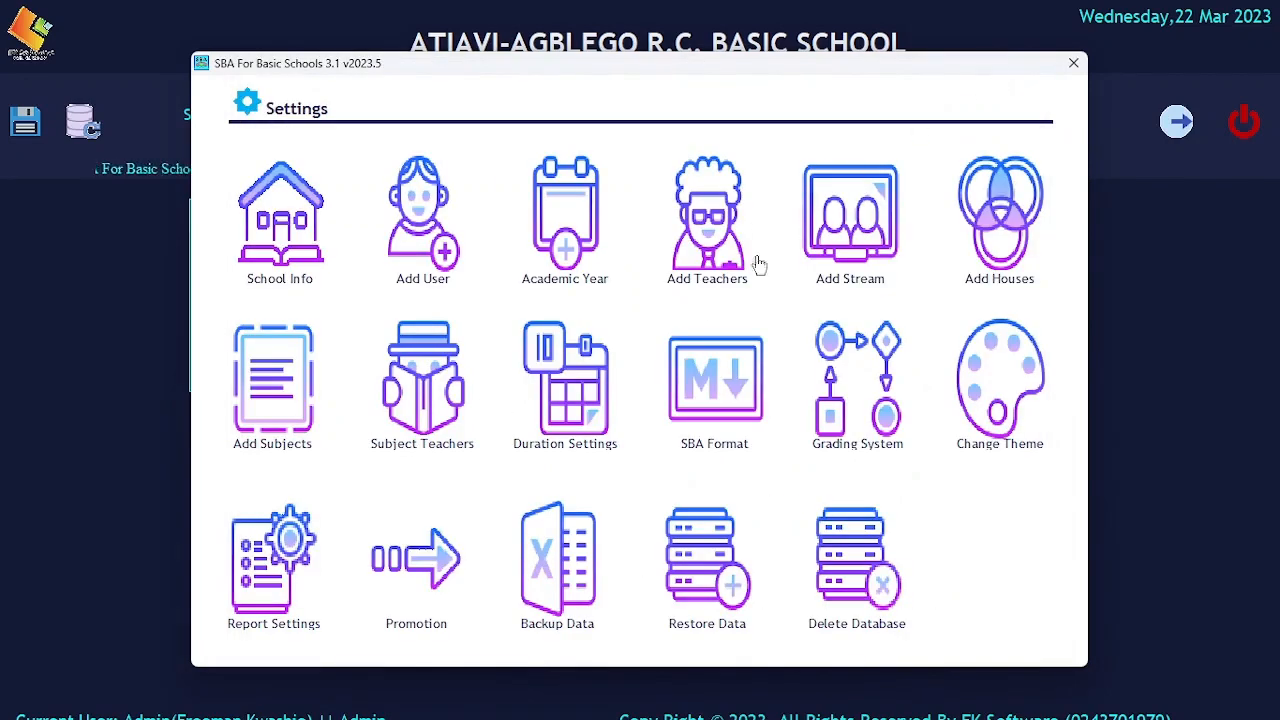
Open the subject teacher assignments and set the class to Basic 1 and the stream to B1.
{"action": "left_click", "coordinate": [430, 376]}
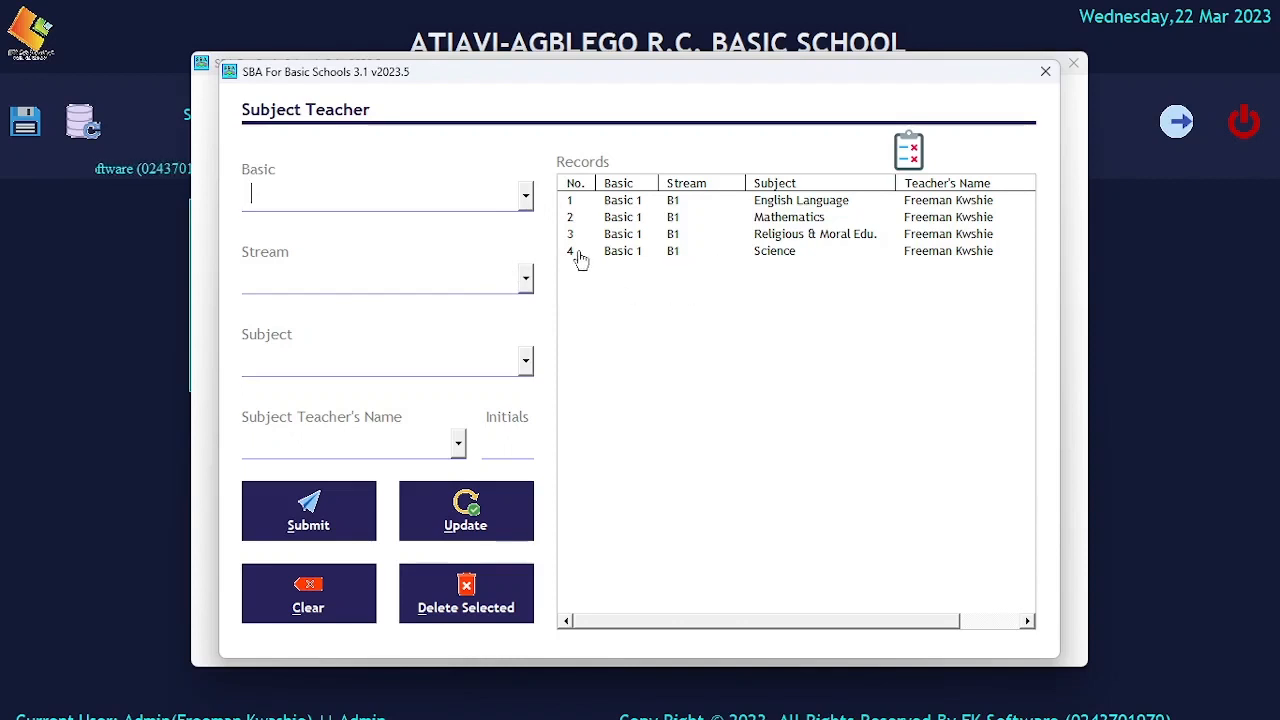
{"action": "left_click", "coordinate": [525, 197]}
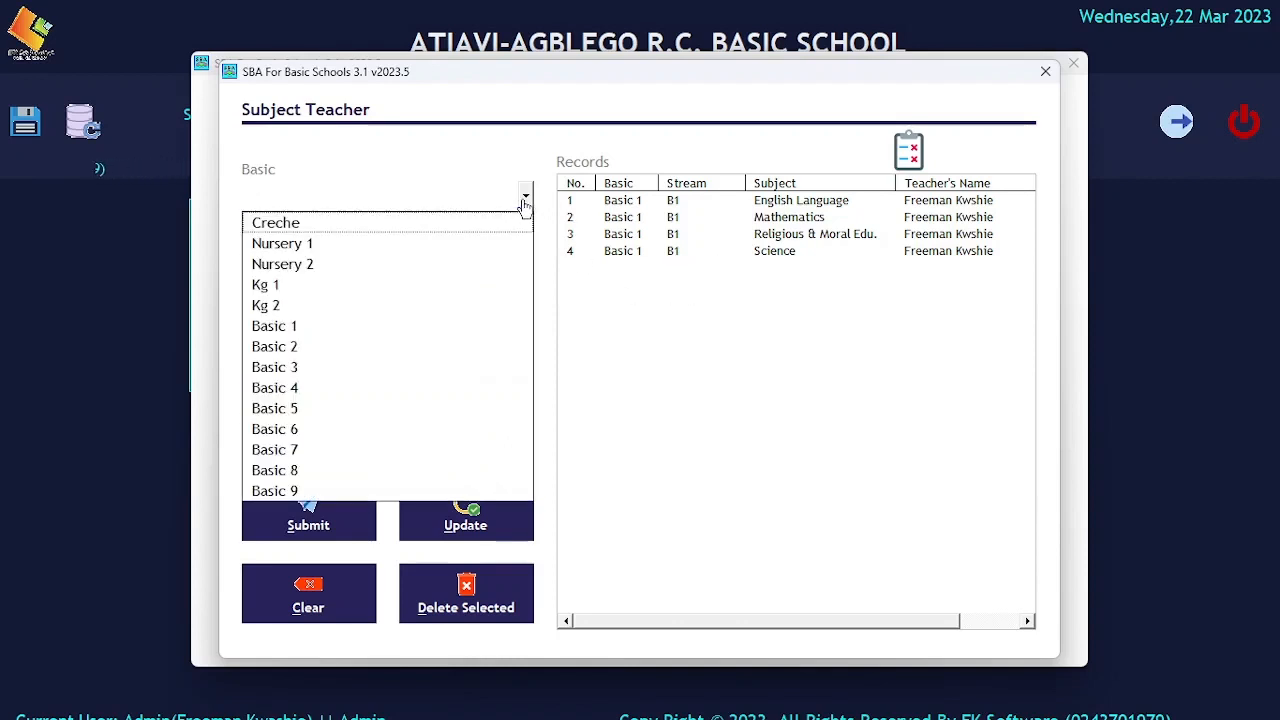
{"action": "left_click", "coordinate": [786, 252]}
{"action": "left_click", "coordinate": [526, 198]}
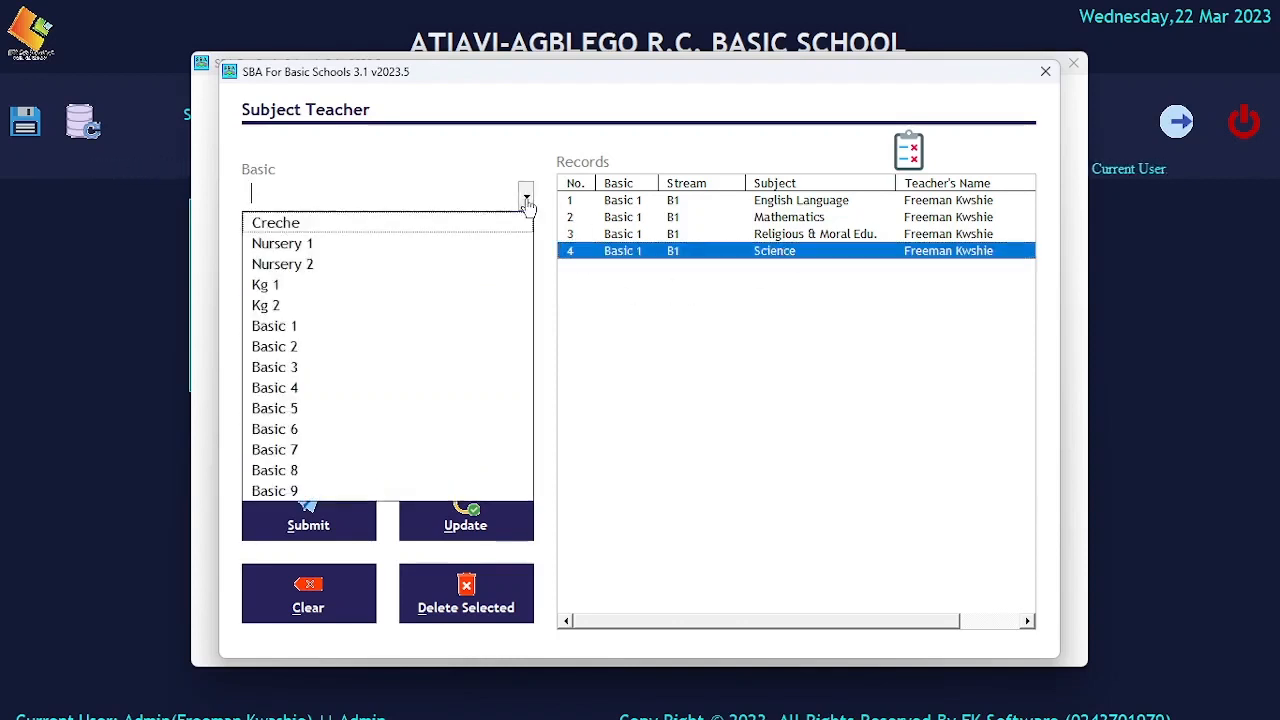
{"action": "left_click", "coordinate": [390, 327]}
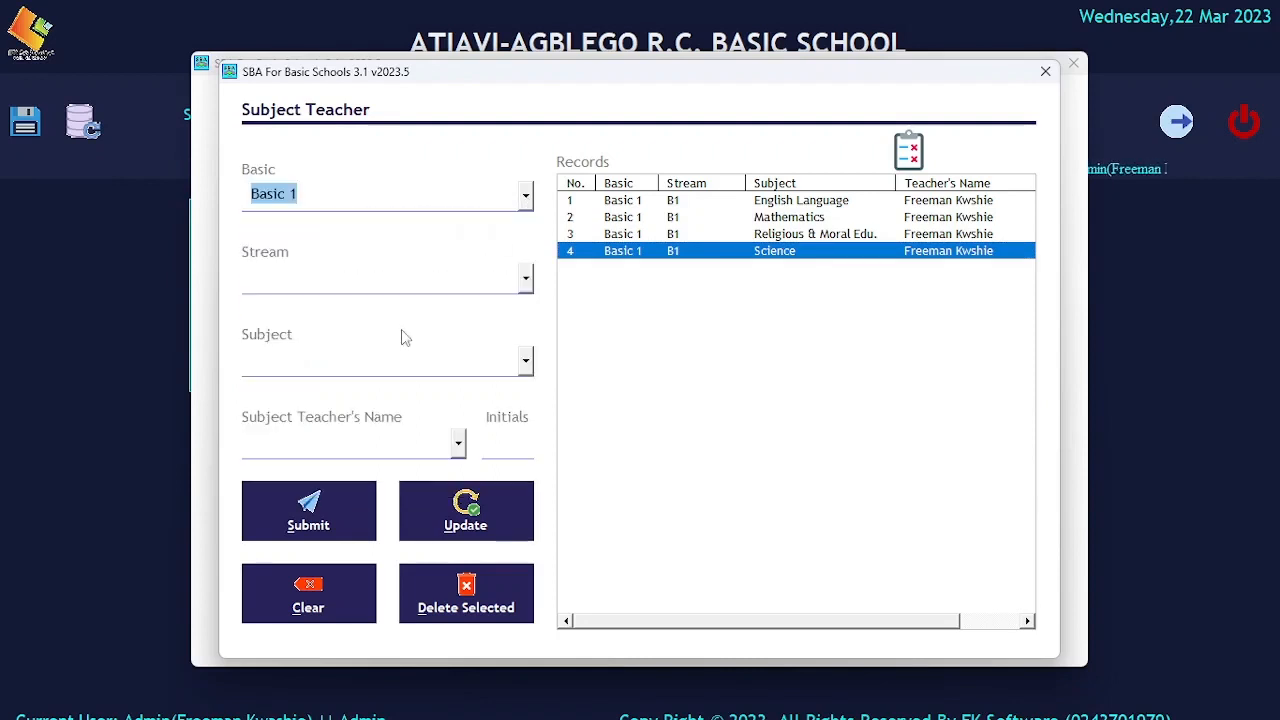
{"action": "left_click", "coordinate": [526, 281]}
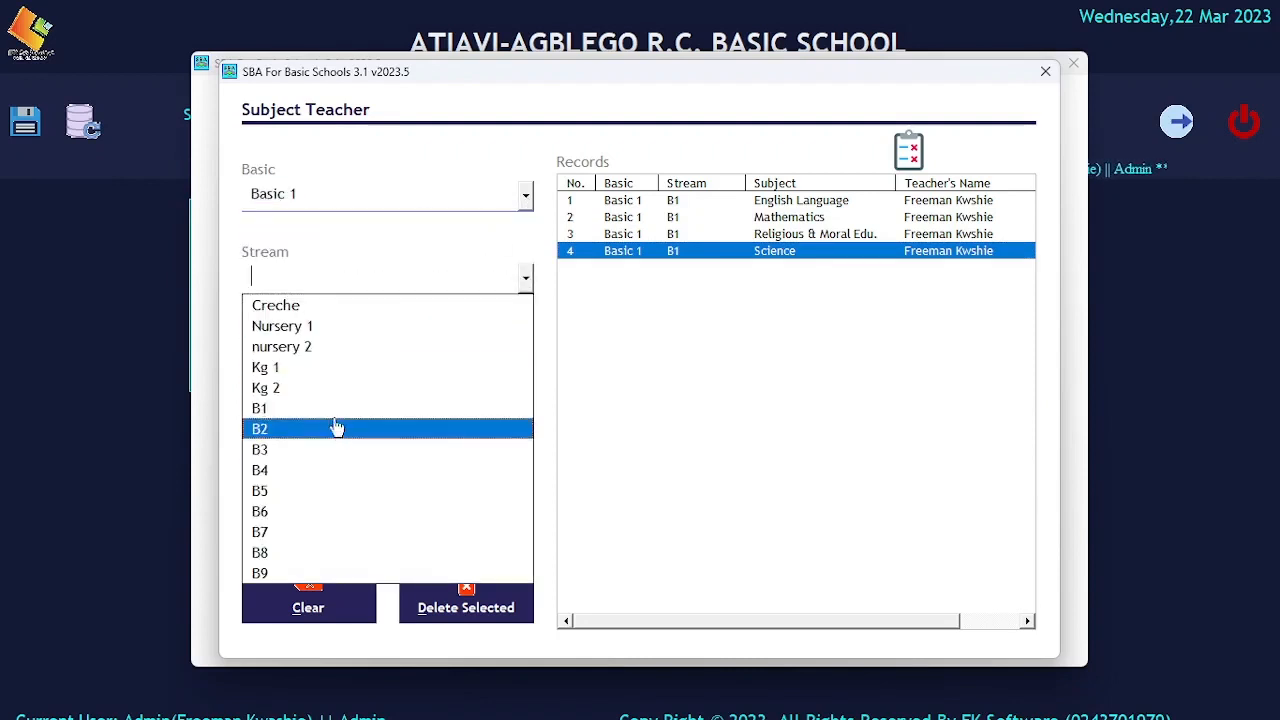
{"action": "left_click", "coordinate": [334, 410]}
Choose Creative Arts as the subject, select the subject teacher's name, and submit the assignment.
{"action": "left_click", "coordinate": [526, 360]}
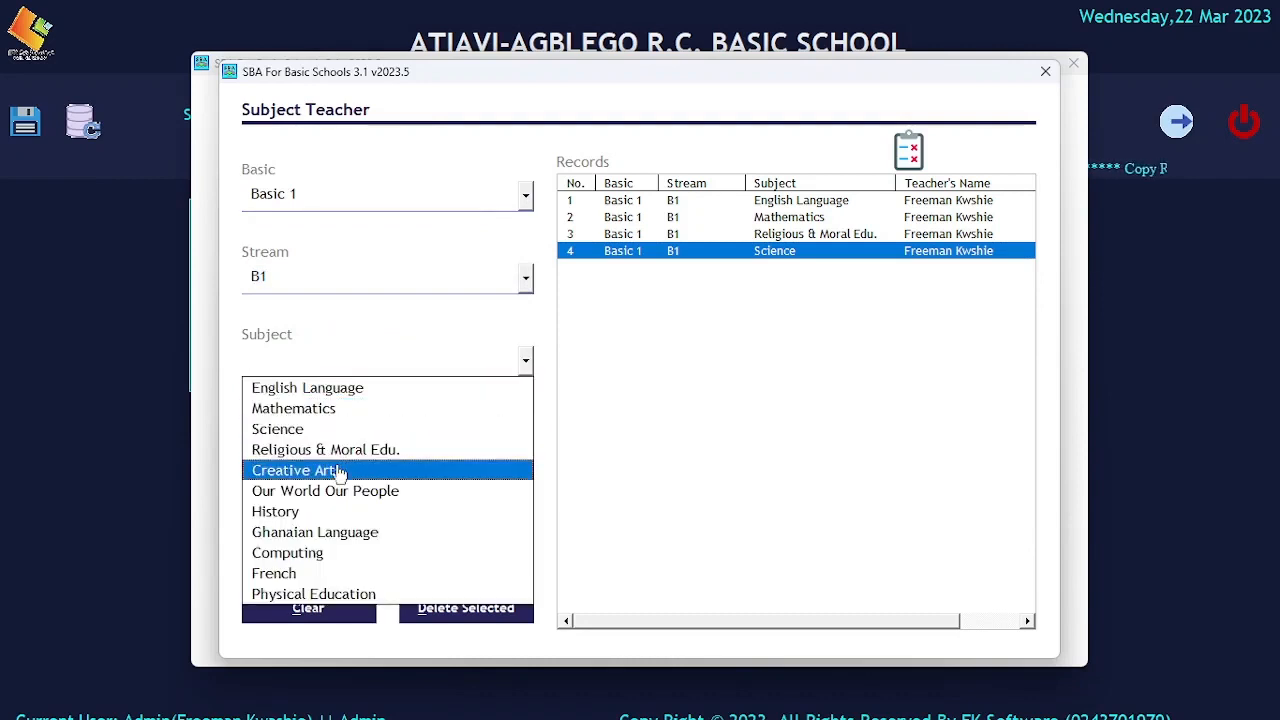
{"action": "left_click", "coordinate": [338, 470]}
{"action": "left_click", "coordinate": [458, 443]}
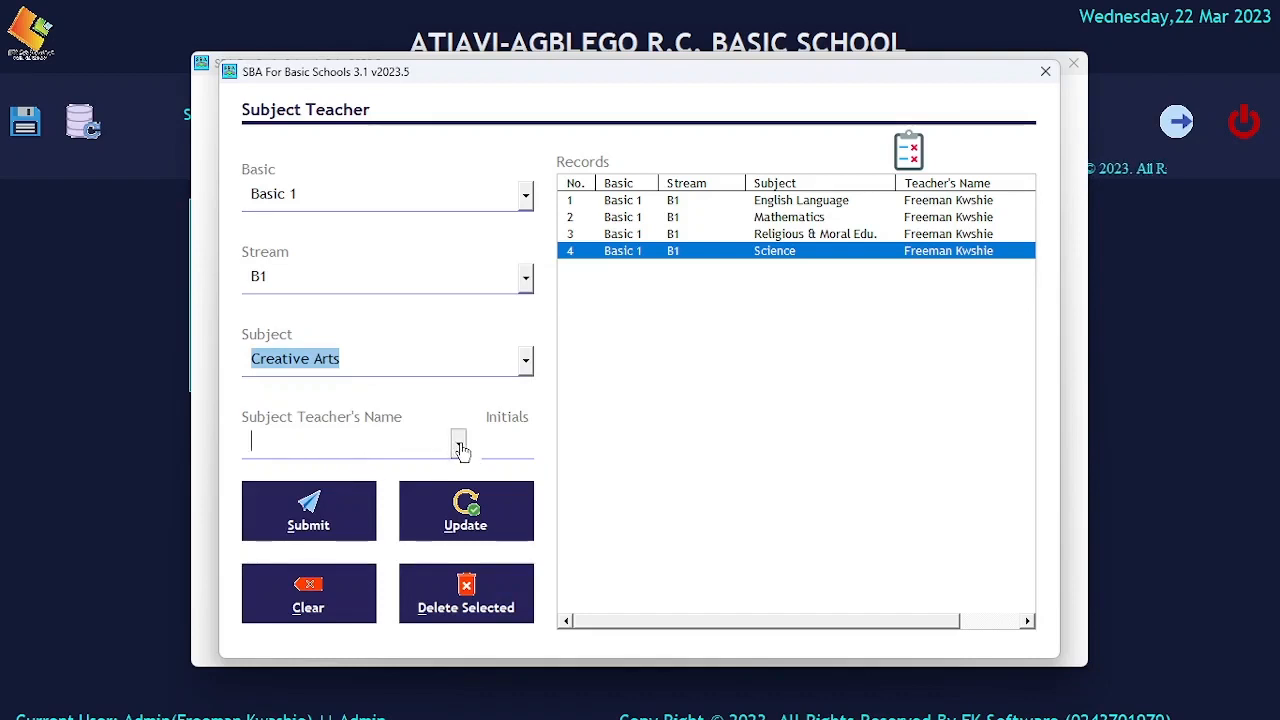
{"action": "left_click", "coordinate": [376, 470]}
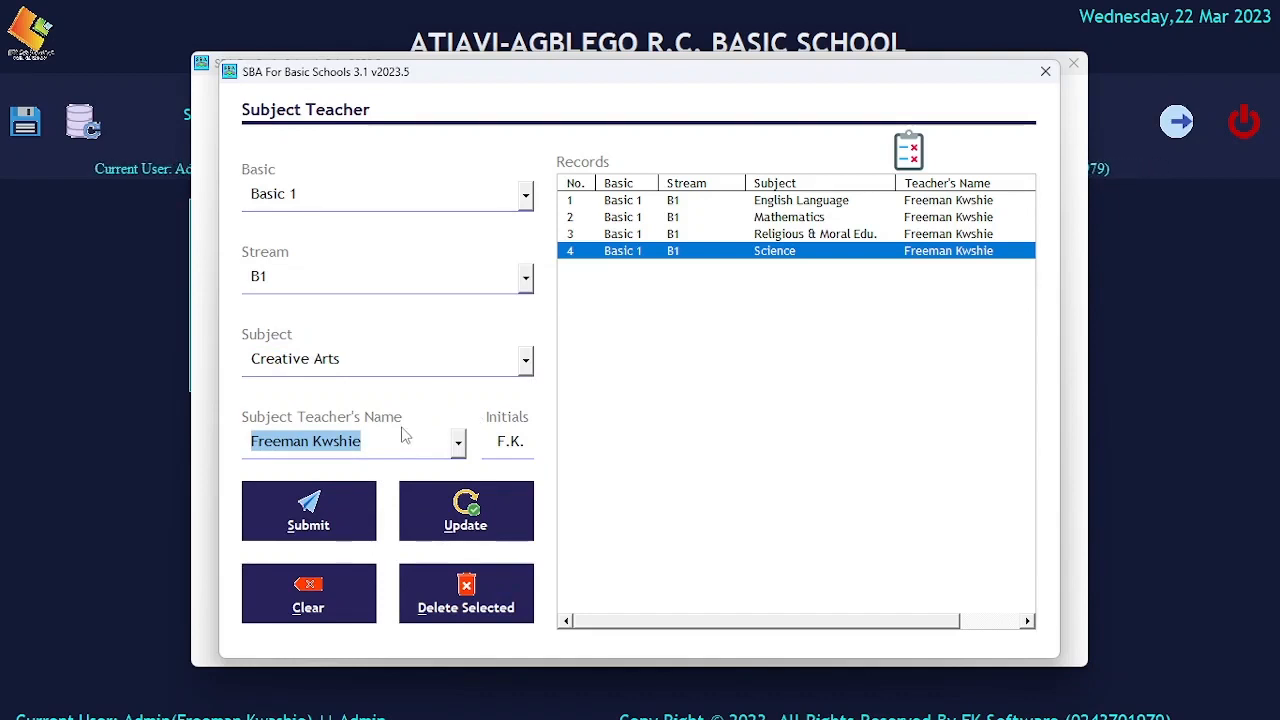
{"action": "left_click", "coordinate": [345, 505]}
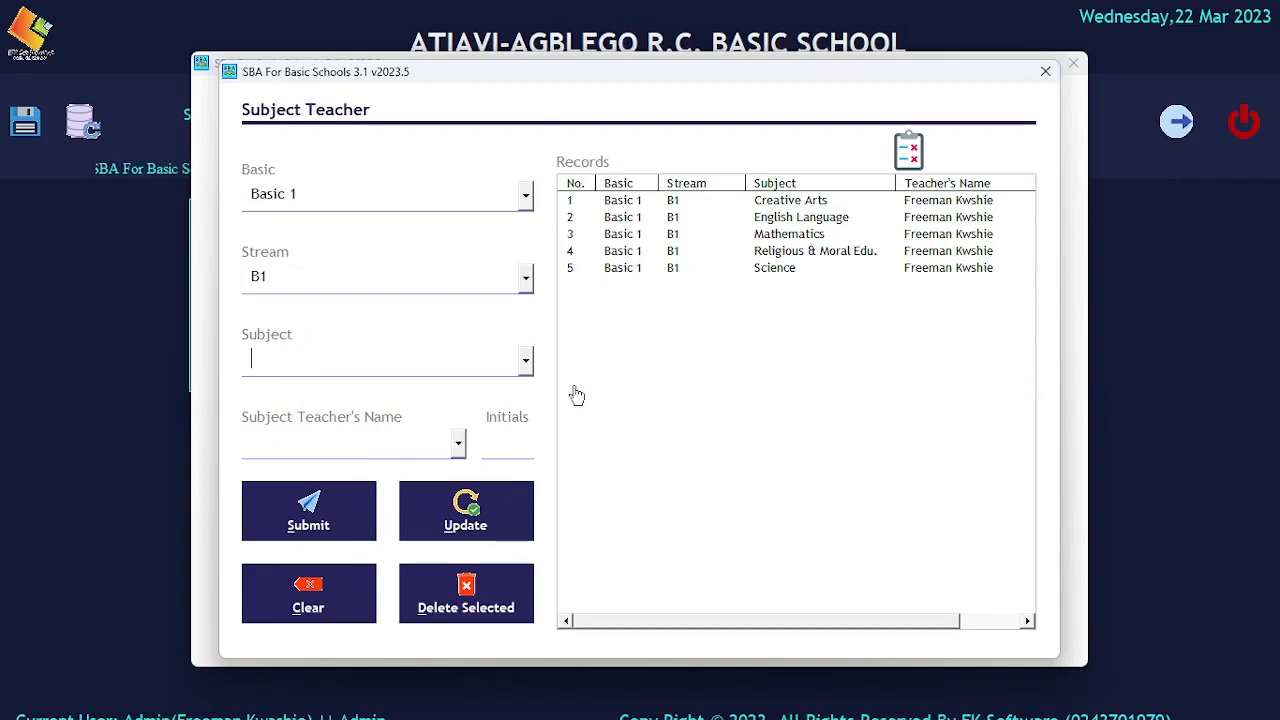
Assign the teacher to Our World Our People for the same class and stream, submit the record, and close the assignments.
{"action": "left_click", "coordinate": [526, 362]}
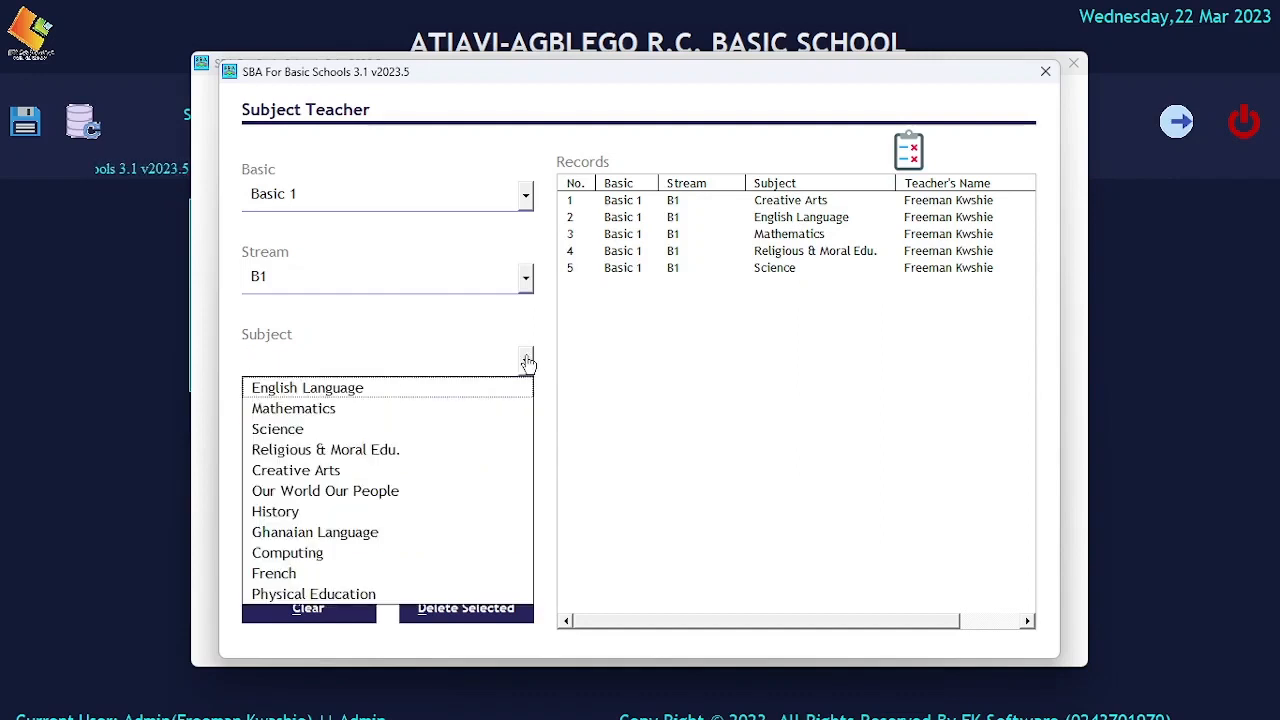
{"action": "left_click", "coordinate": [388, 491]}
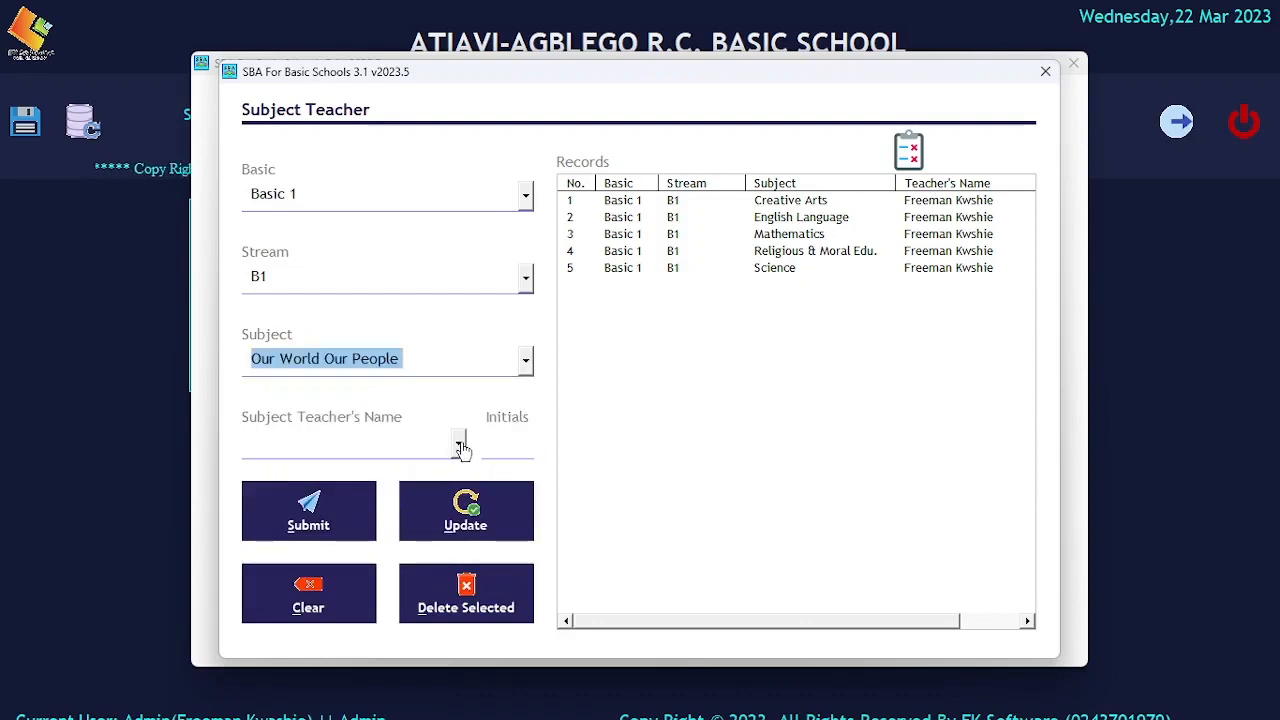
{"action": "left_click", "coordinate": [460, 446]}
{"action": "left_click", "coordinate": [372, 466]}
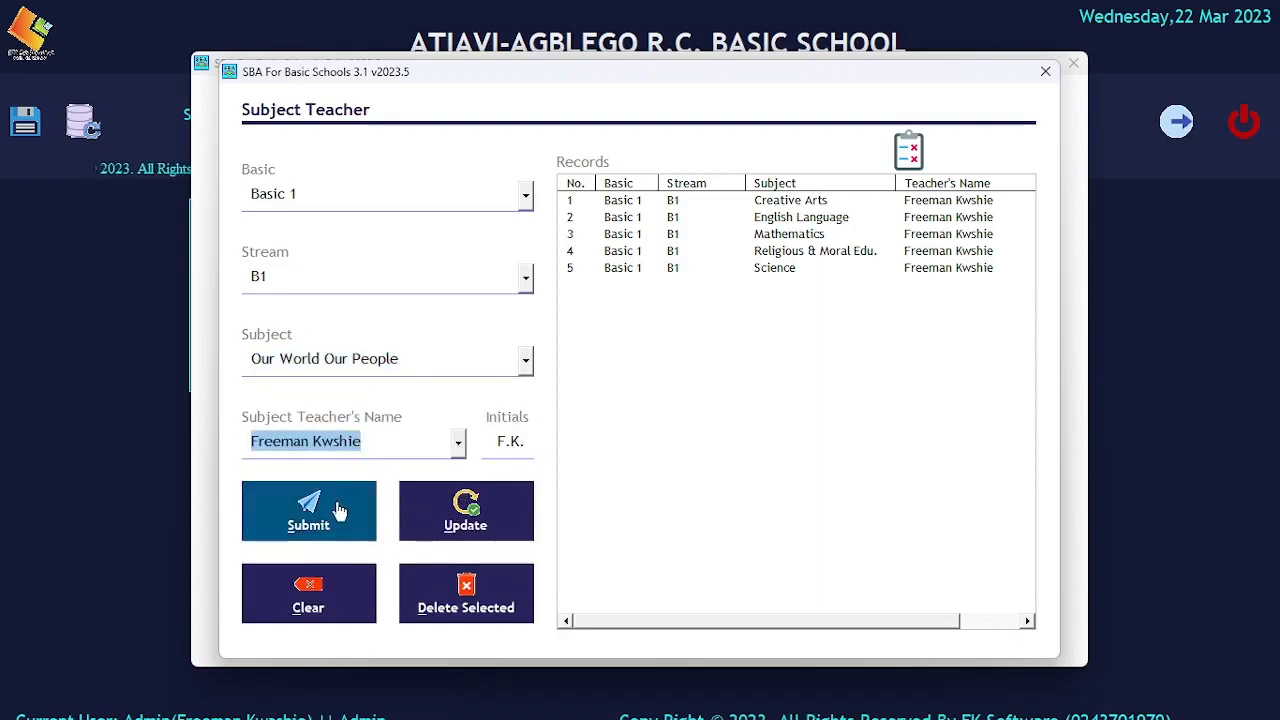
{"action": "left_click", "coordinate": [340, 511]}
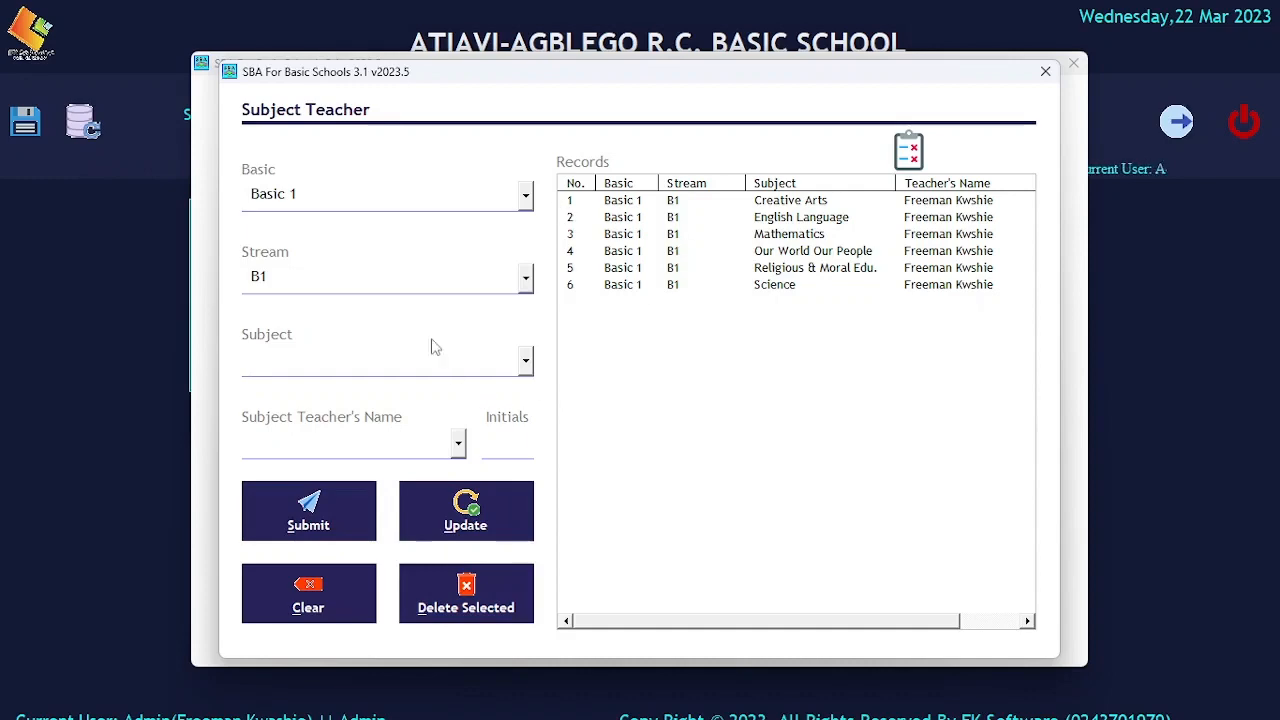
{"action": "left_click", "coordinate": [1044, 72]}
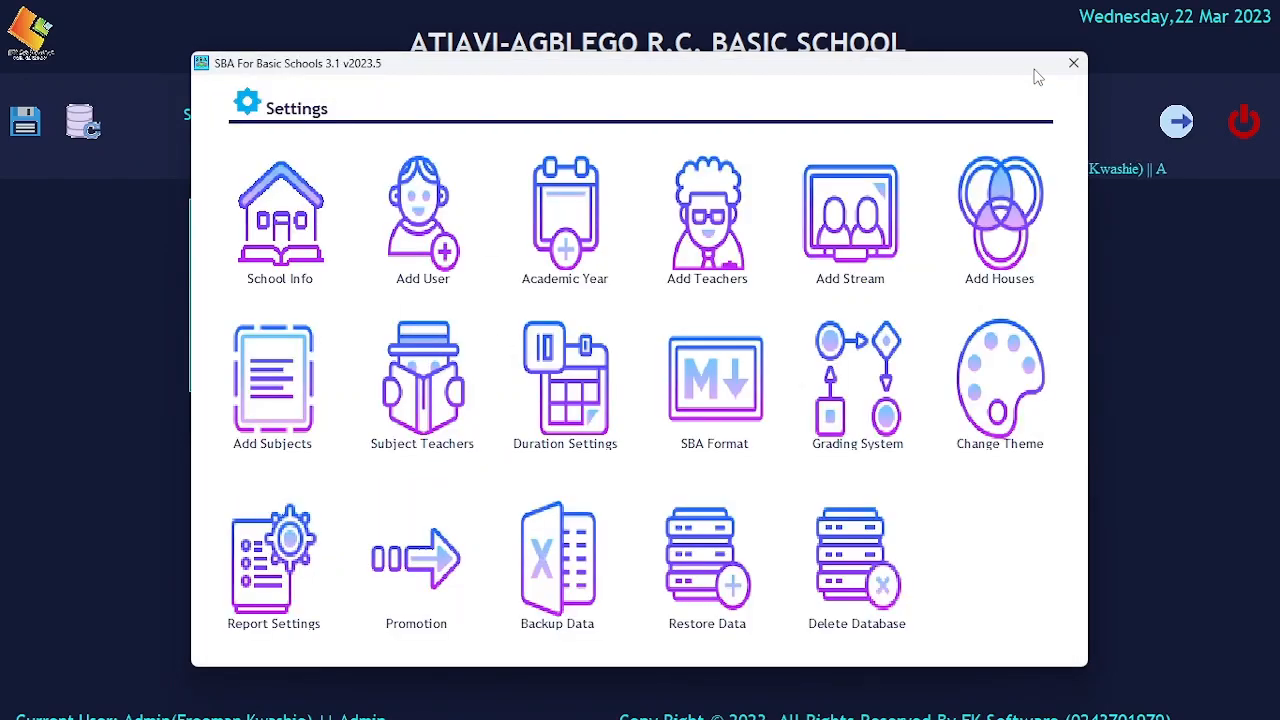
View the 2023 Term 1 vacation and re-opening date record in the duration settings and close it.
{"action": "left_click", "coordinate": [560, 402]}
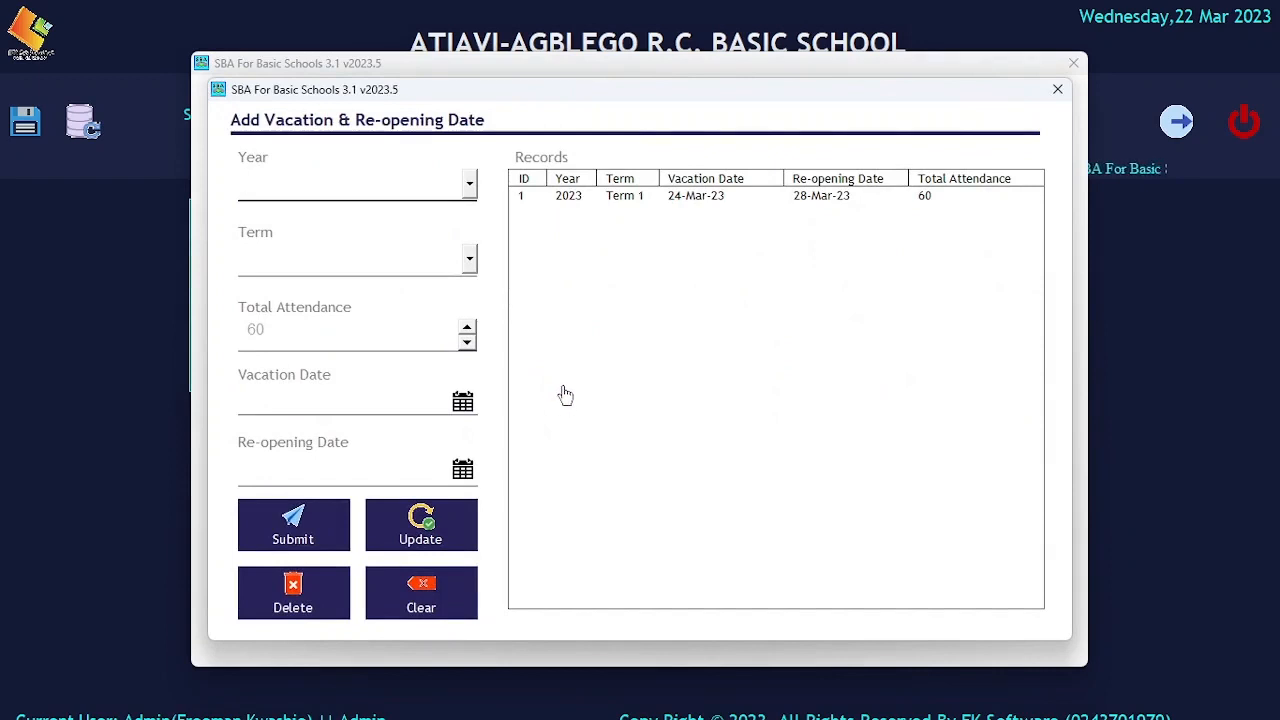
{"action": "left_click", "coordinate": [621, 199]}
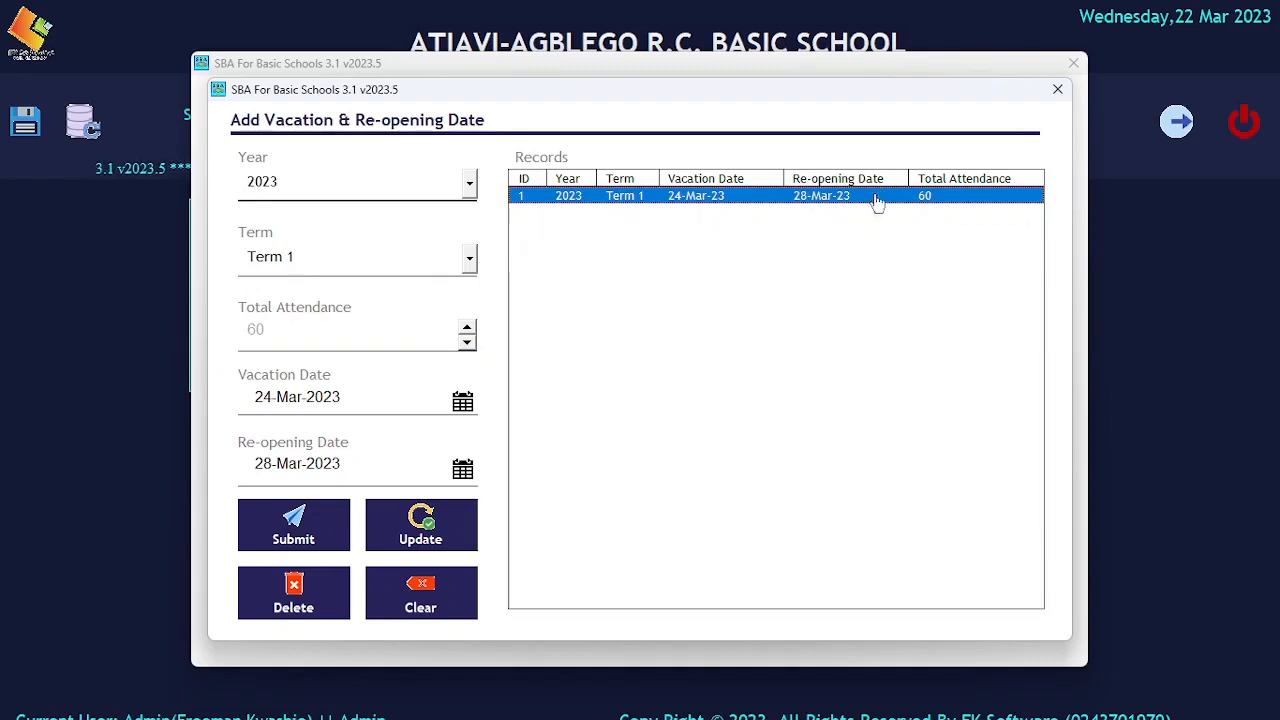
{"action": "left_click", "coordinate": [1058, 90]}
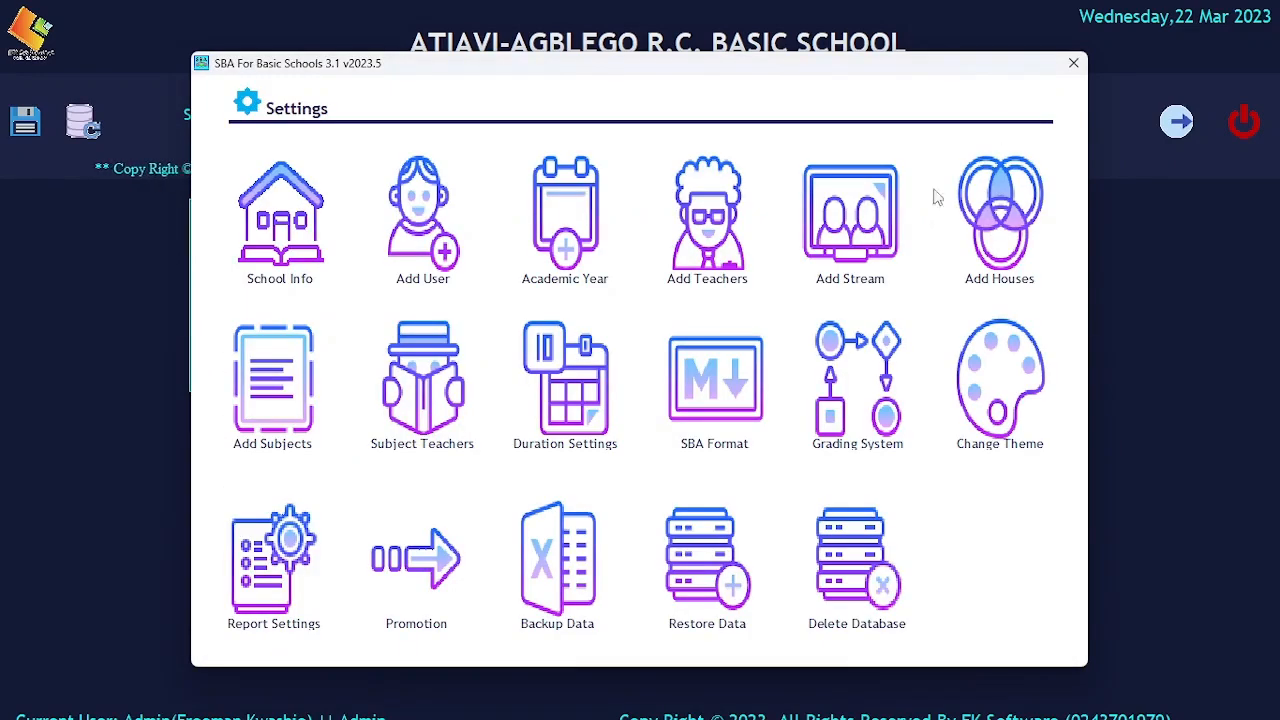
Enable editing of headers and scores in the SBA format and save the format with its existing headers.
{"action": "left_click", "coordinate": [697, 401]}
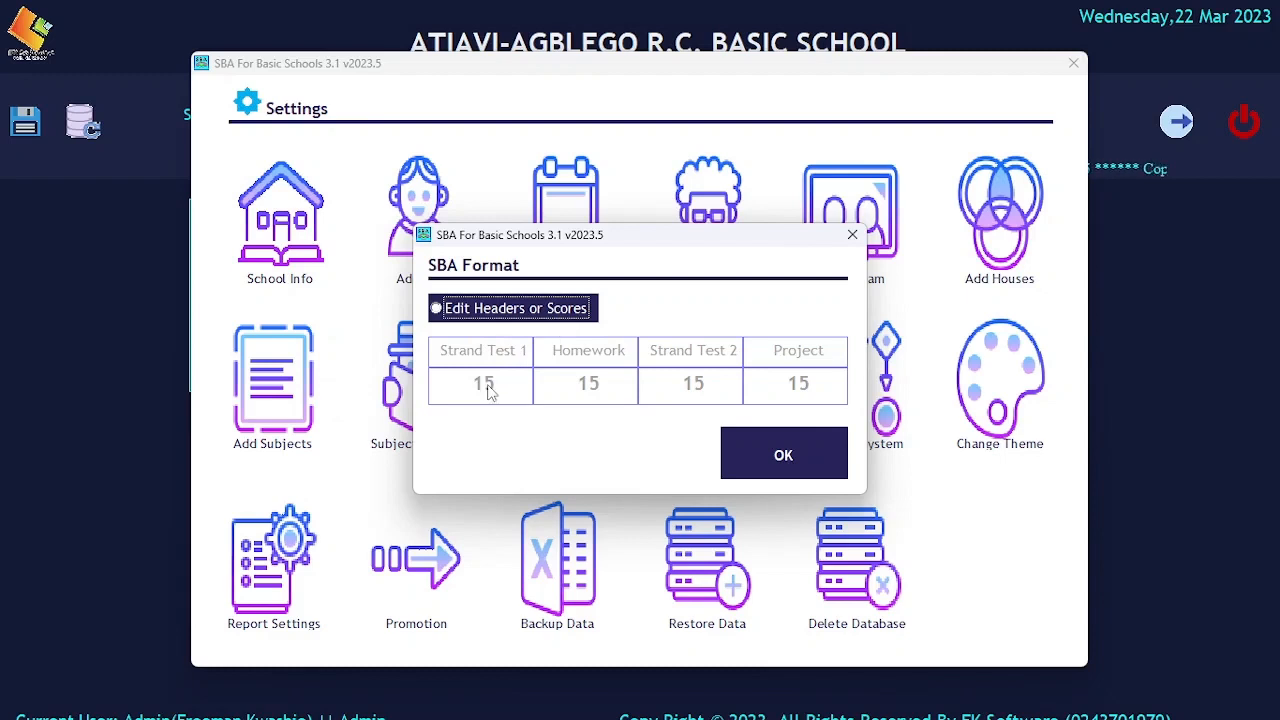
{"action": "left_click", "coordinate": [437, 308]}
{"action": "left_click", "coordinate": [528, 350]}
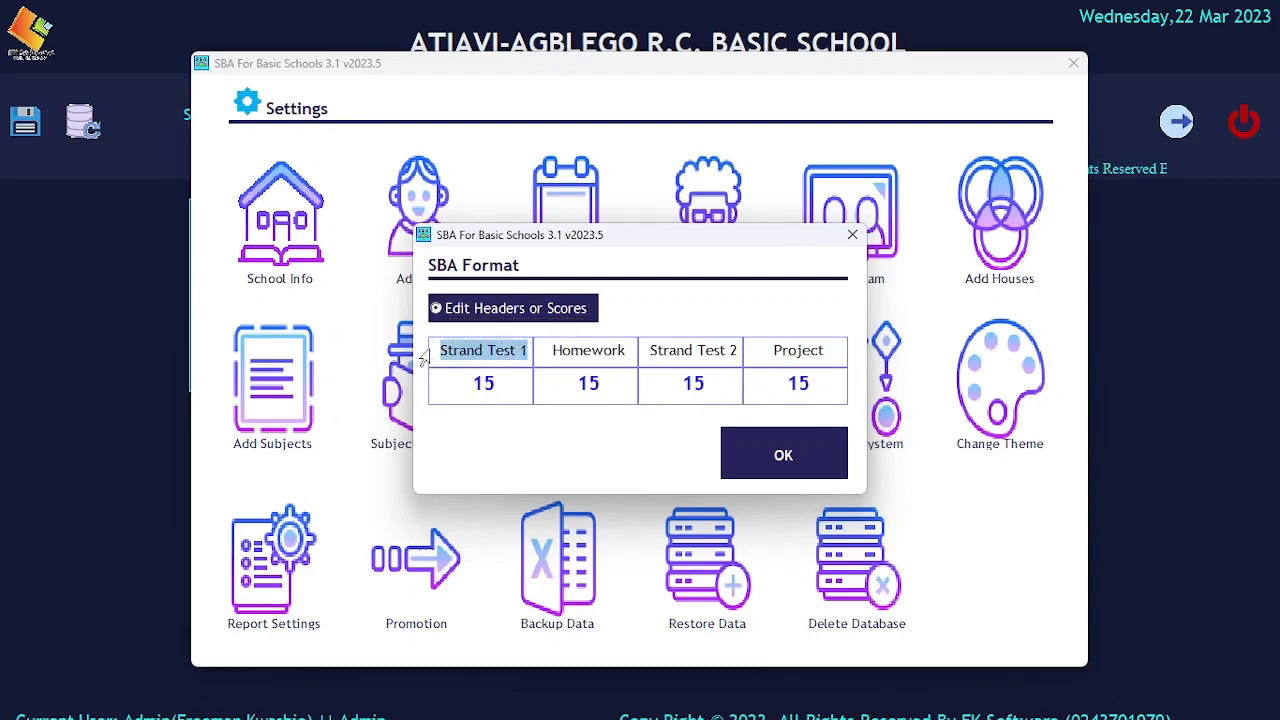
{"action": "left_click", "coordinate": [588, 350]}
{"action": "left_click", "coordinate": [678, 350]}
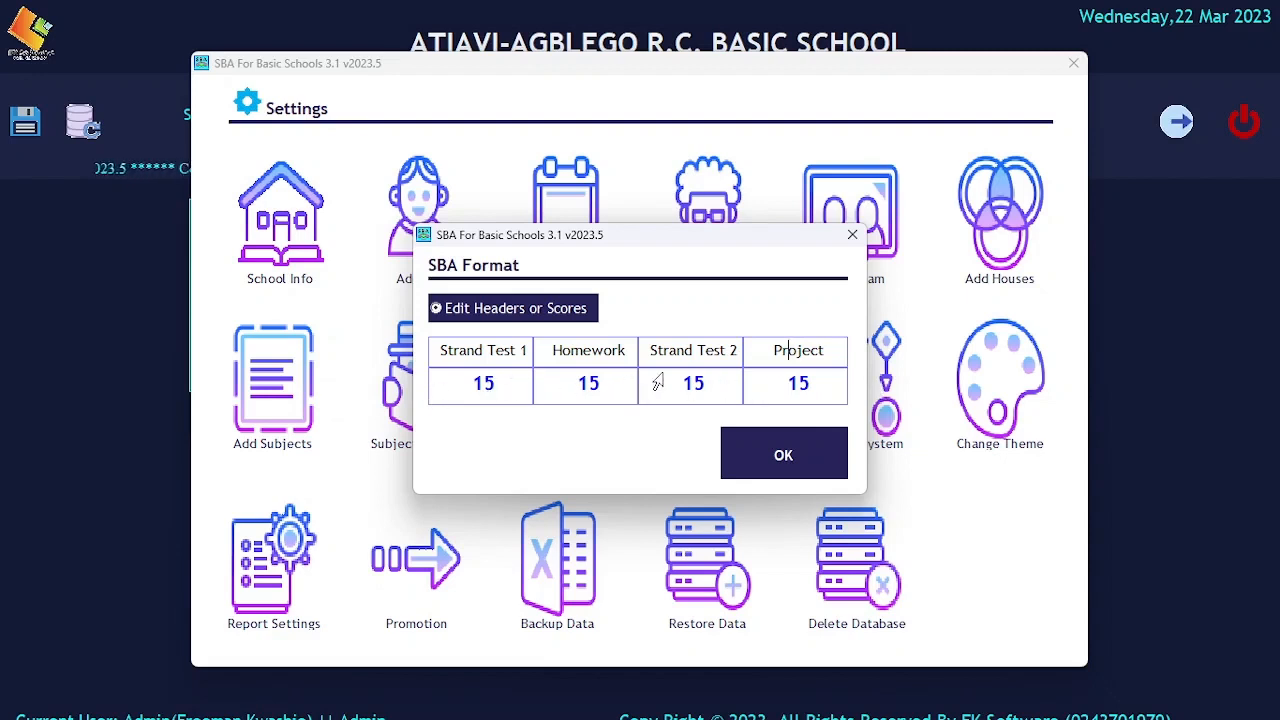
{"action": "left_click", "coordinate": [780, 452]}
{"action": "left_click", "coordinate": [728, 432]}
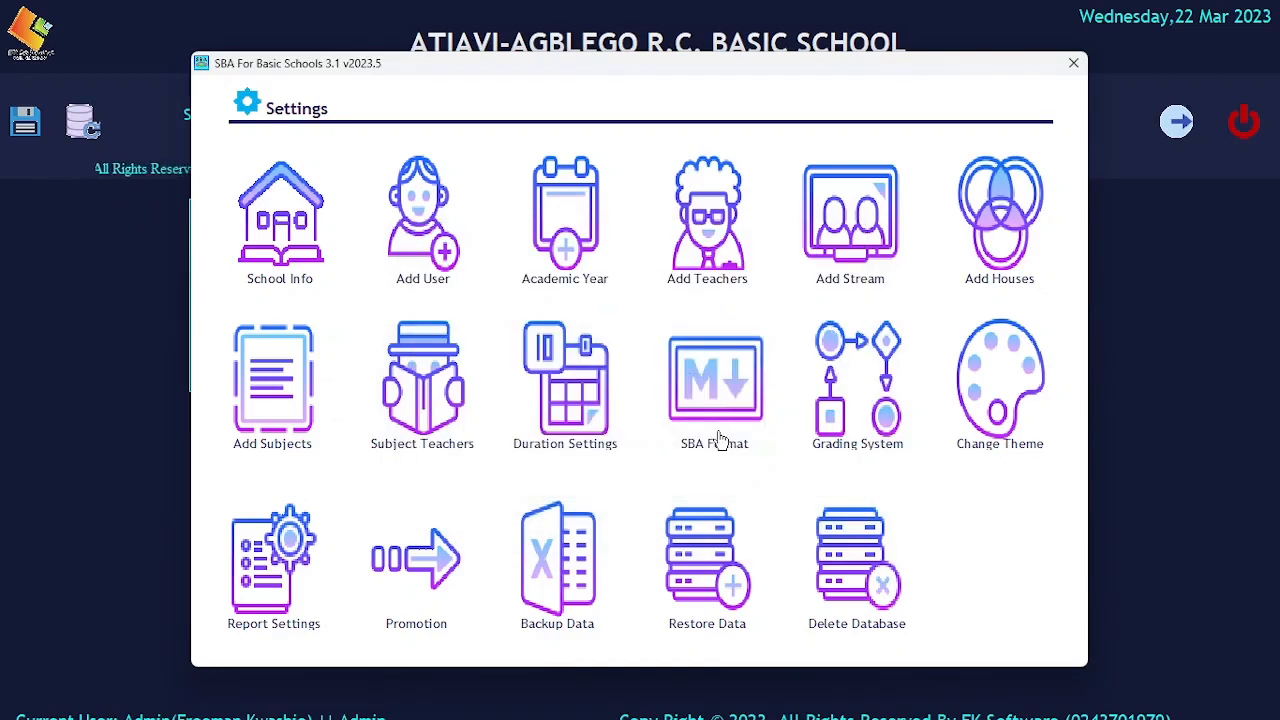
Review the grading system's range intervals and grades, and close the configuration.
{"action": "left_click", "coordinate": [820, 390]}
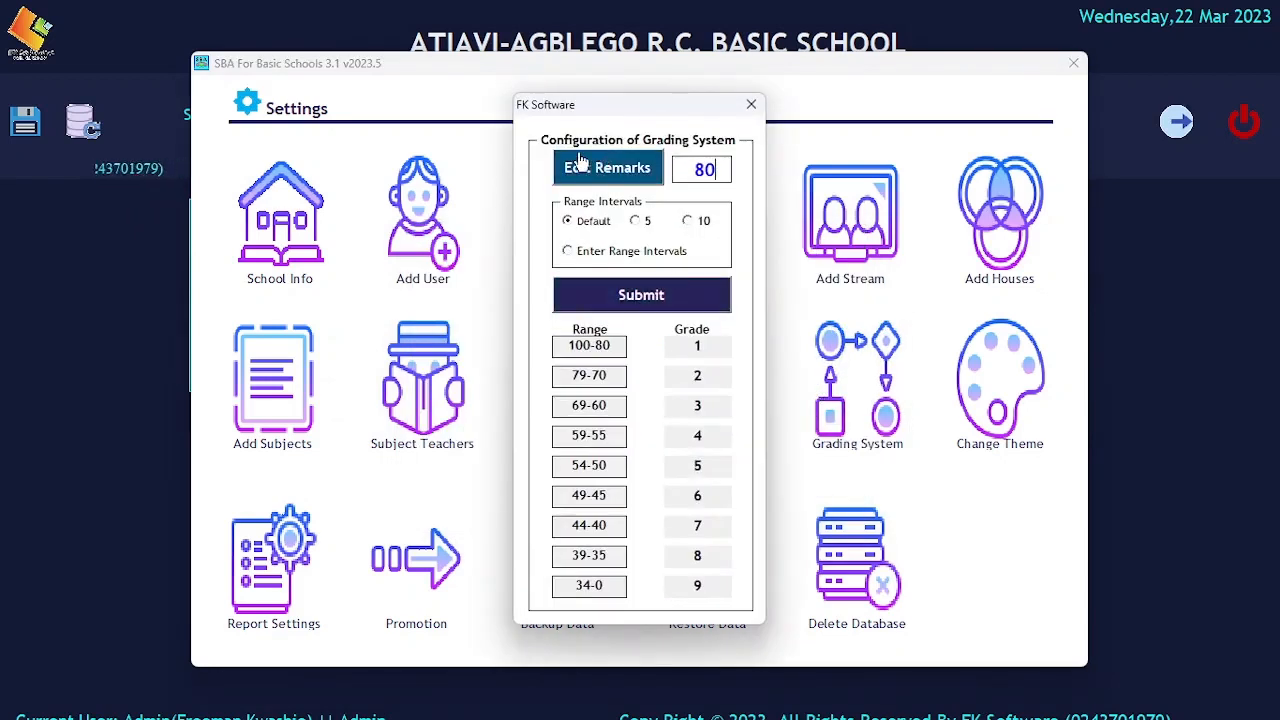
{"action": "left_click", "coordinate": [751, 104]}
View the available color themes for the software and close the selection without applying one.
{"action": "left_click", "coordinate": [972, 370]}
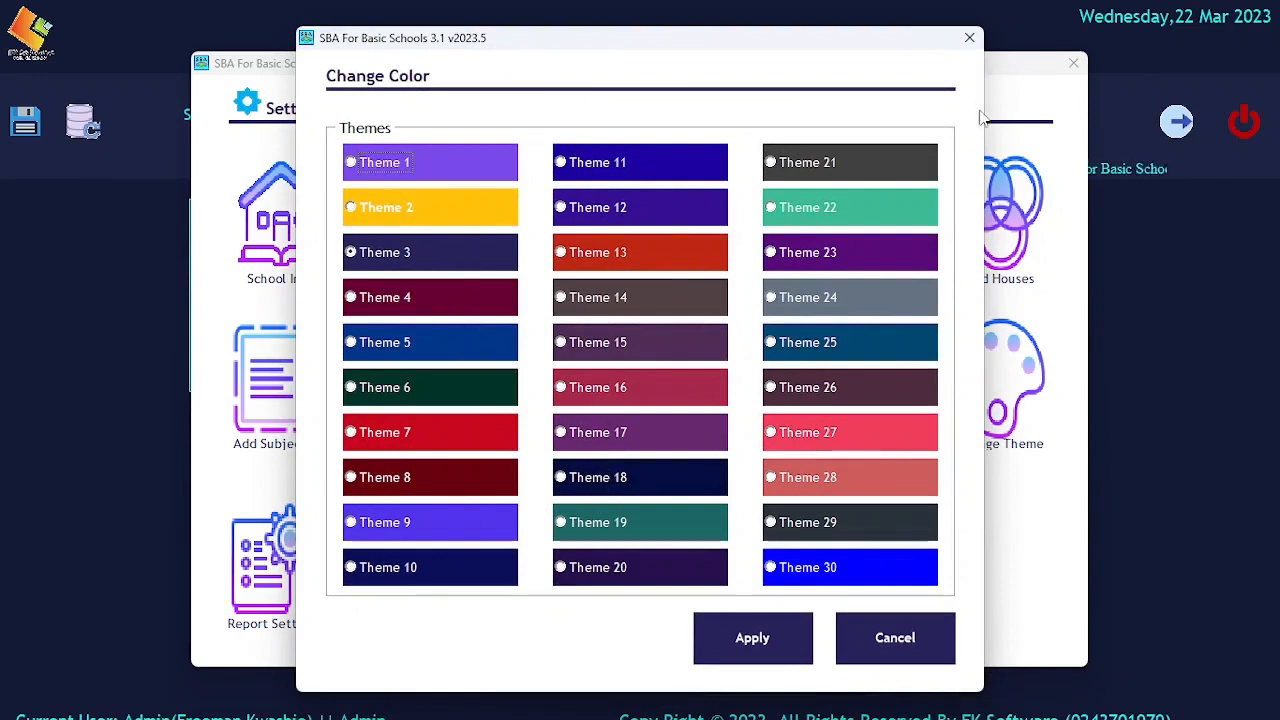
{"action": "left_click", "coordinate": [969, 37]}
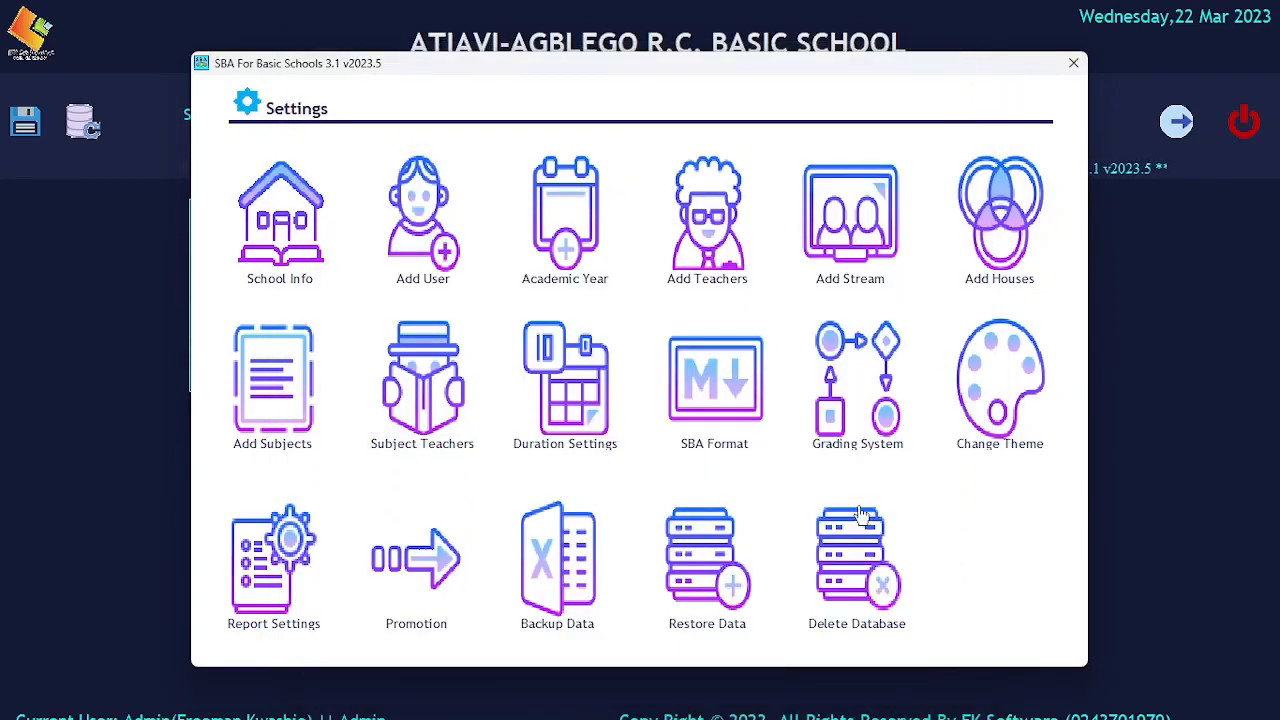
Examine the Report Header and DOB/Age choices in the terminal report customization.
{"action": "left_click", "coordinate": [246, 566]}
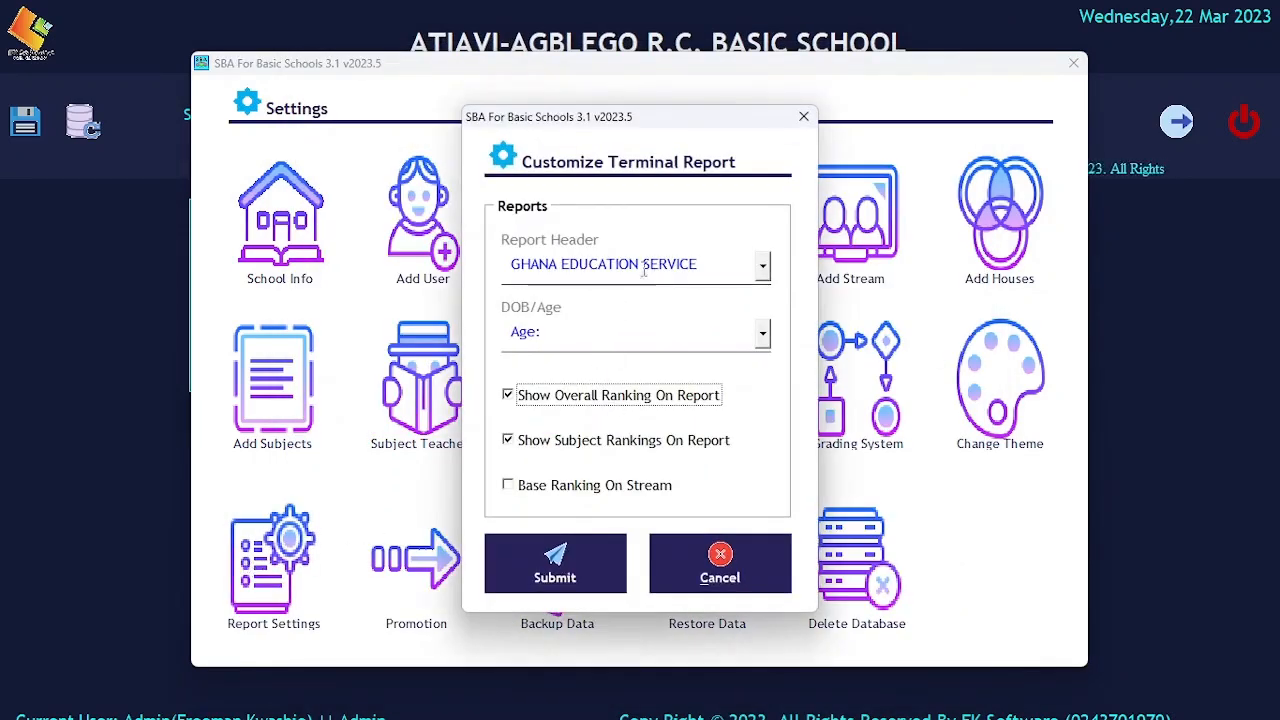
{"action": "left_click", "coordinate": [763, 266]}
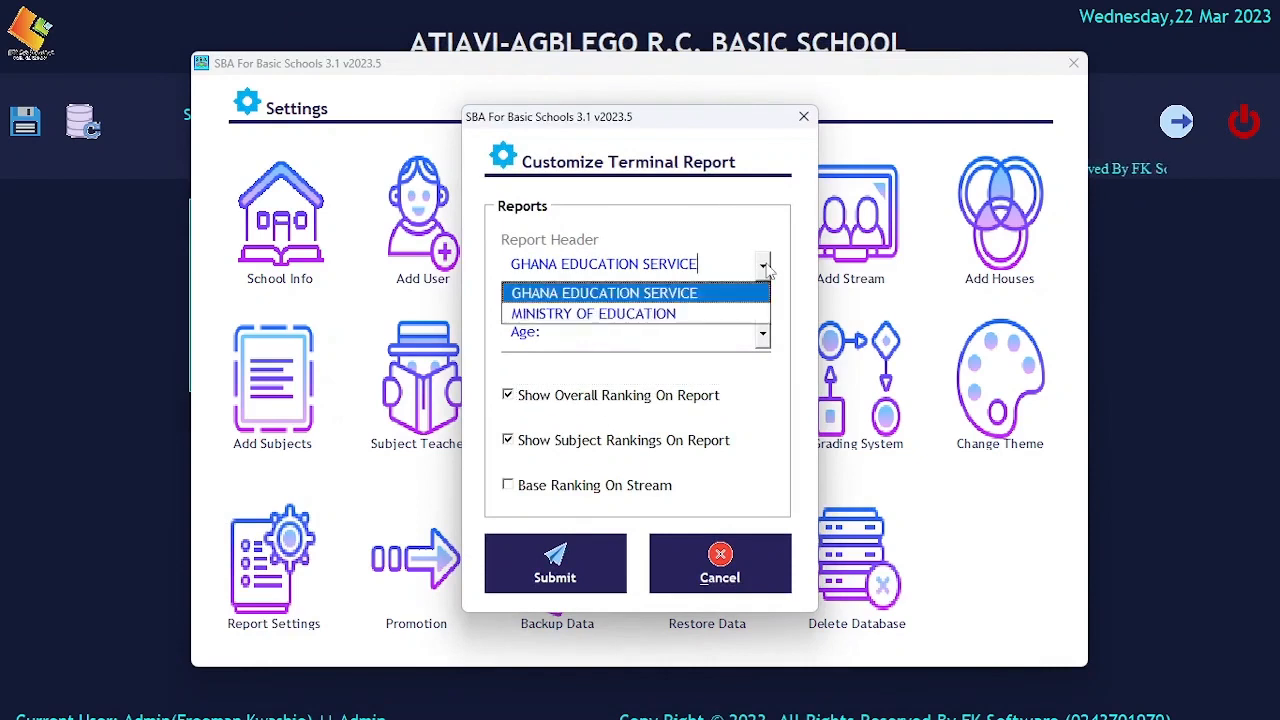
{"action": "left_click", "coordinate": [763, 266]}
{"action": "left_click", "coordinate": [763, 266]}
{"action": "left_click", "coordinate": [763, 266]}
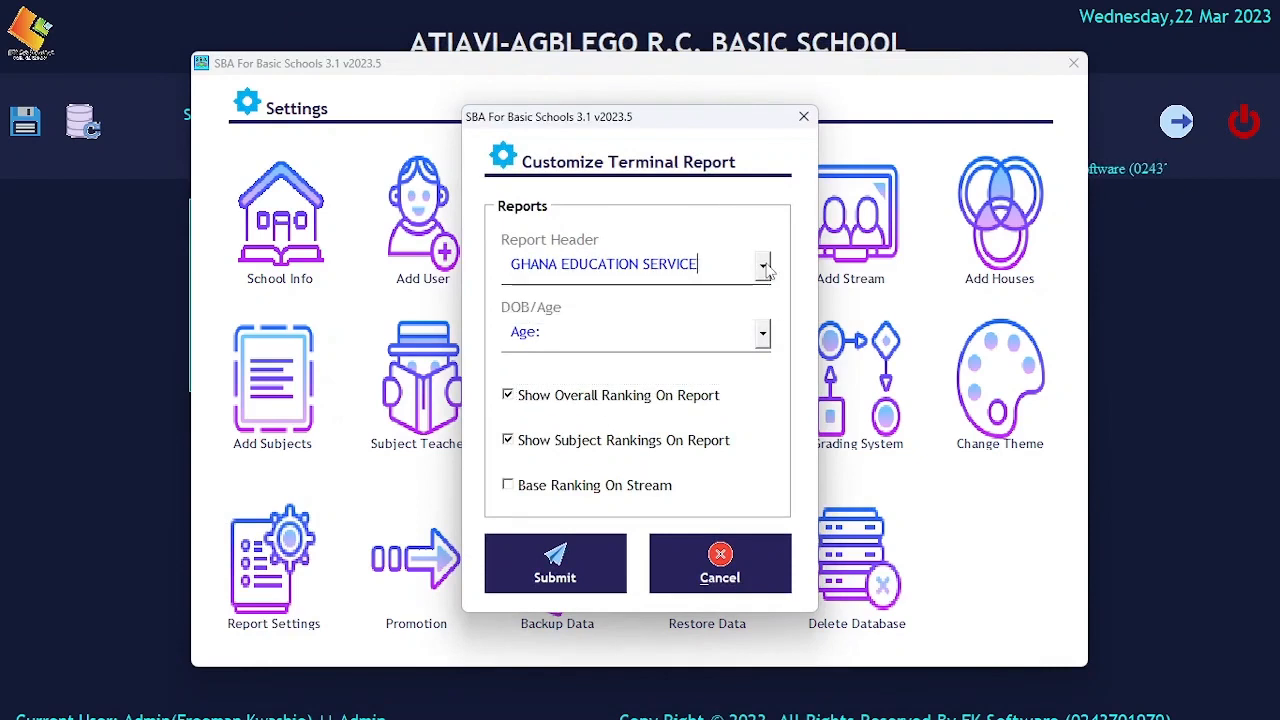
{"action": "left_click", "coordinate": [763, 333]}
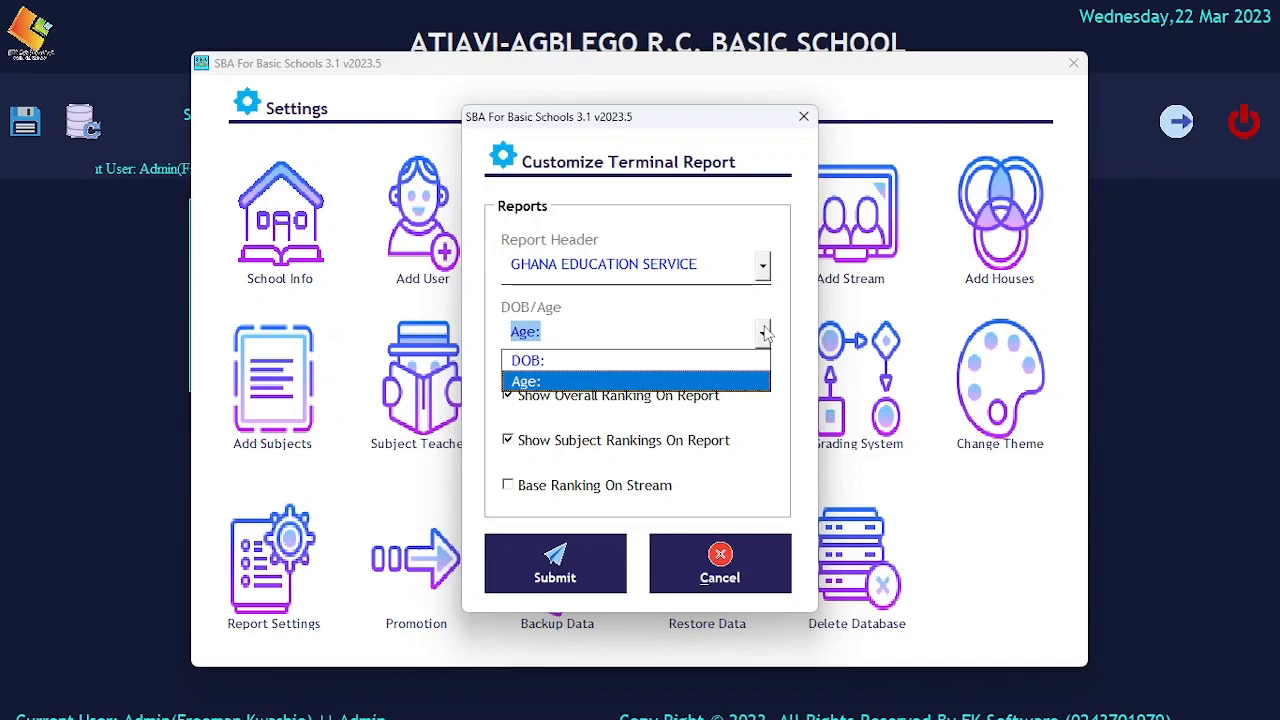
{"action": "left_click", "coordinate": [764, 333]}
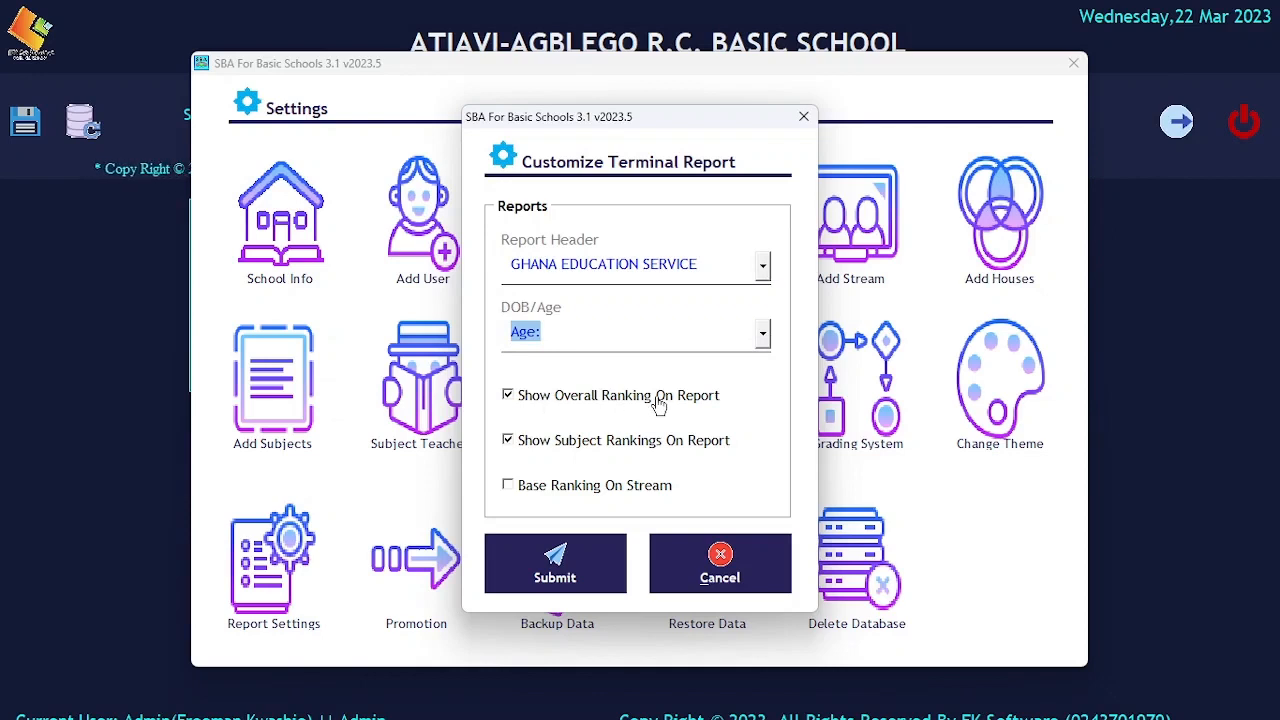
Disable and re-enable showing the overall ranking on the terminal report, and close the report settings without submitting.
{"action": "left_click", "coordinate": [514, 398]}
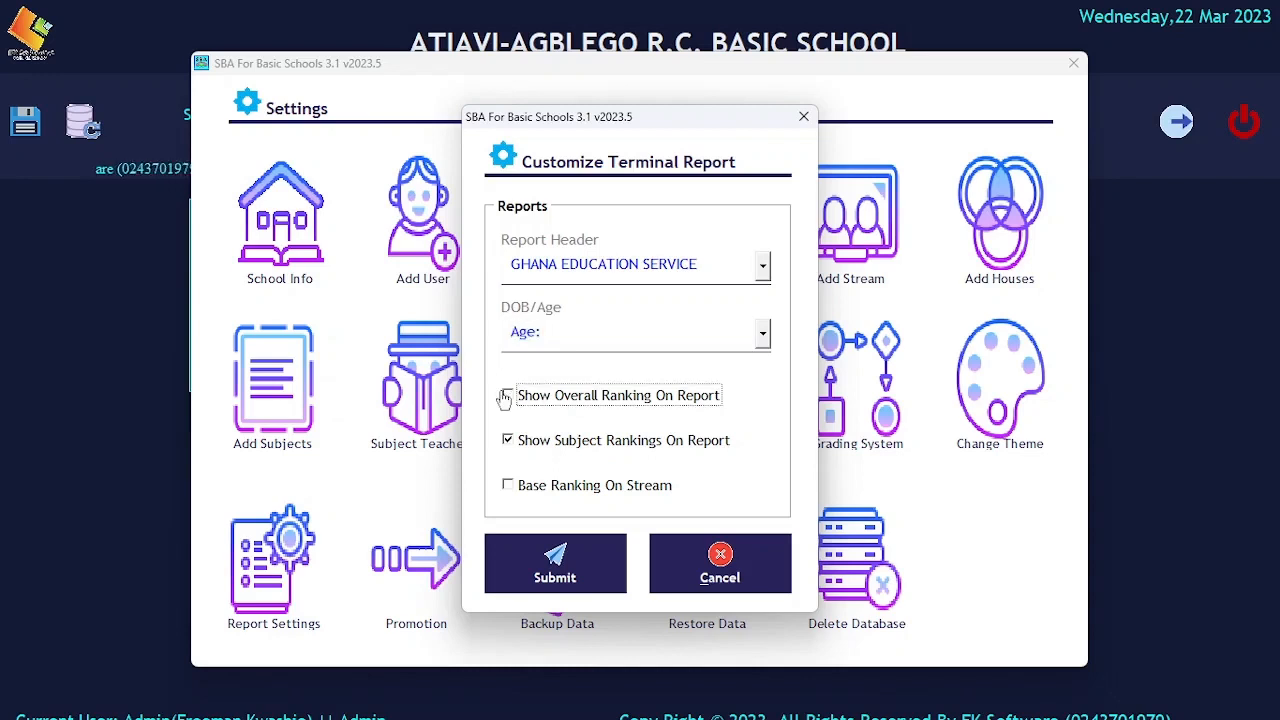
{"action": "left_click", "coordinate": [508, 396]}
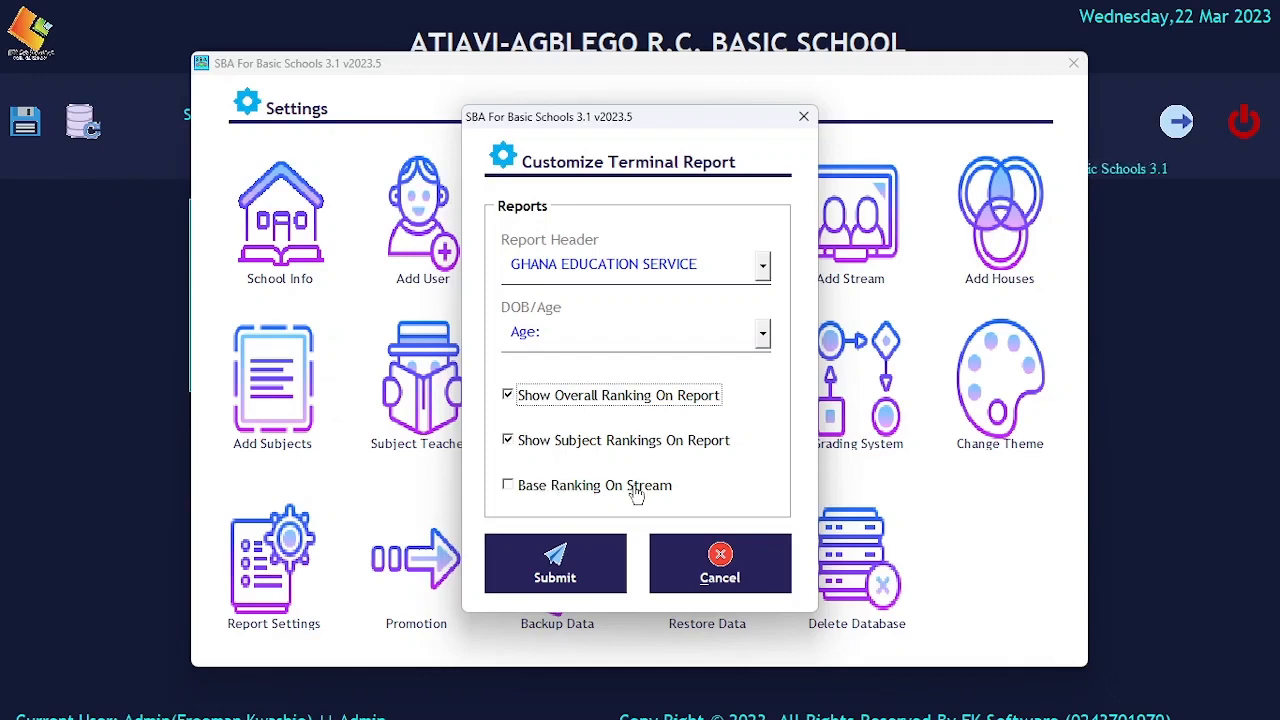
{"action": "left_click", "coordinate": [805, 119]}
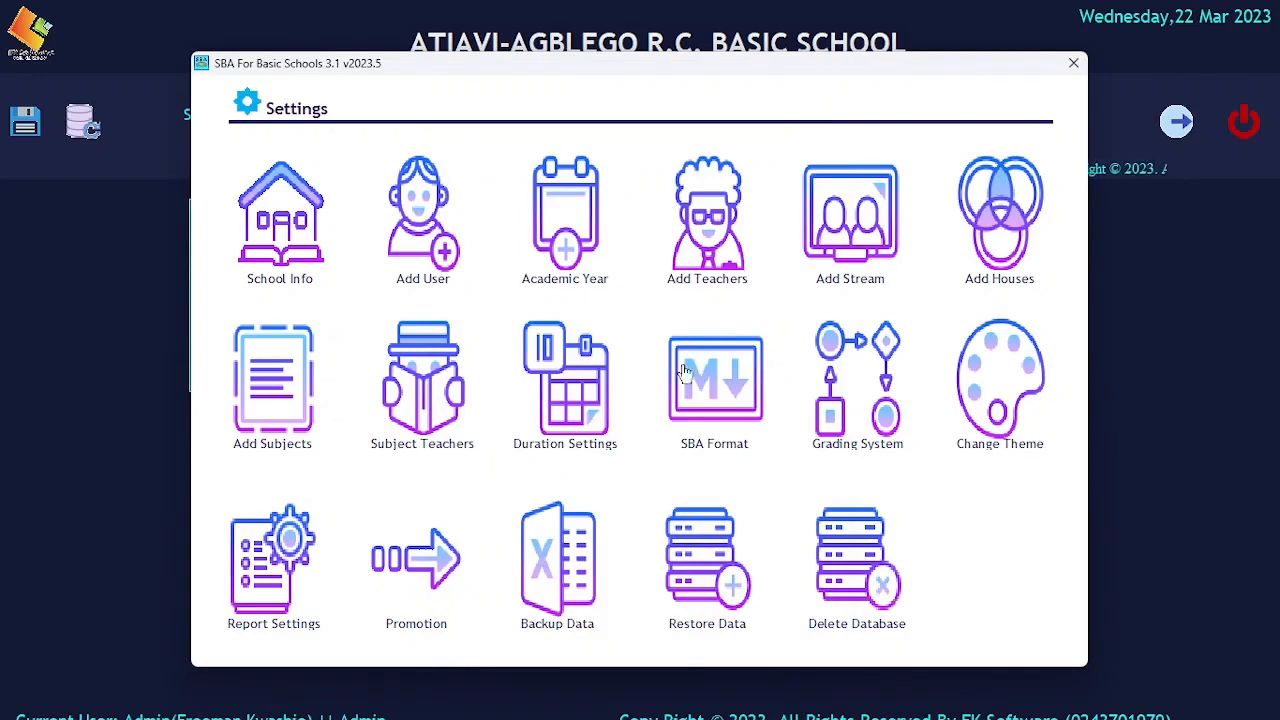
Deactivate and reactivate promotion to show the criteria options in the promotion settings, and close them.
{"action": "left_click", "coordinate": [422, 562]}
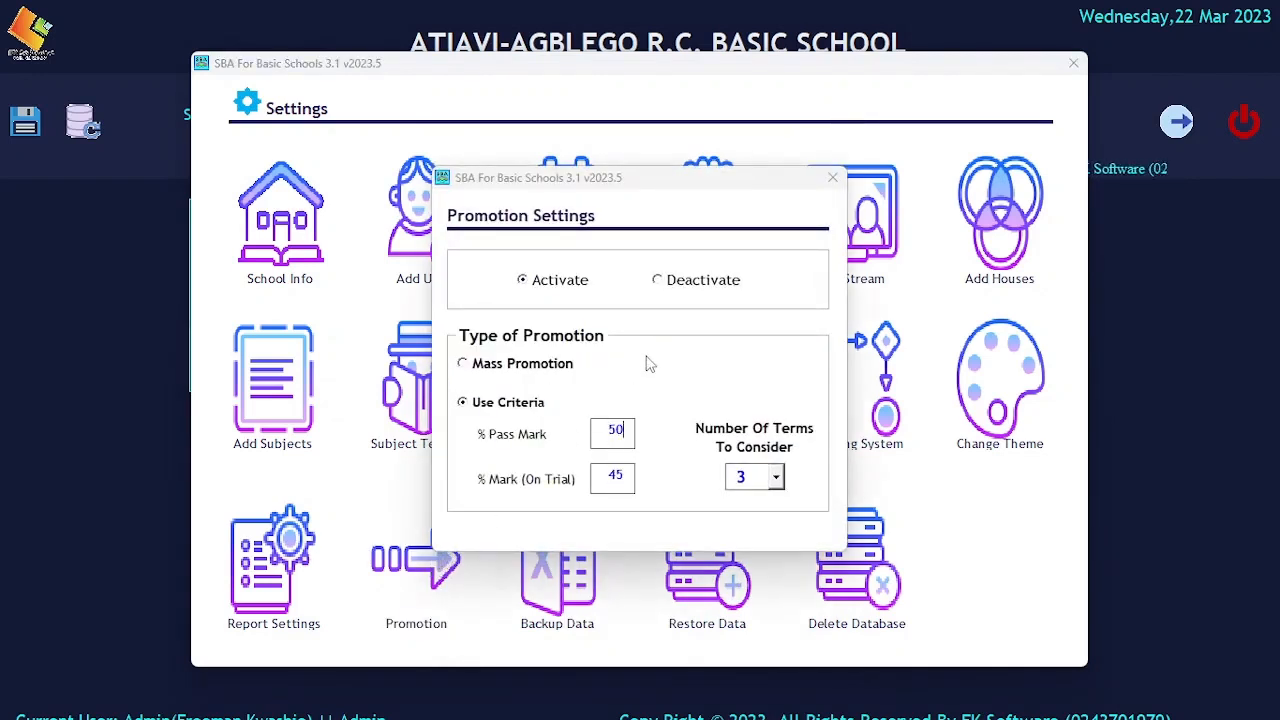
{"action": "left_click", "coordinate": [698, 285]}
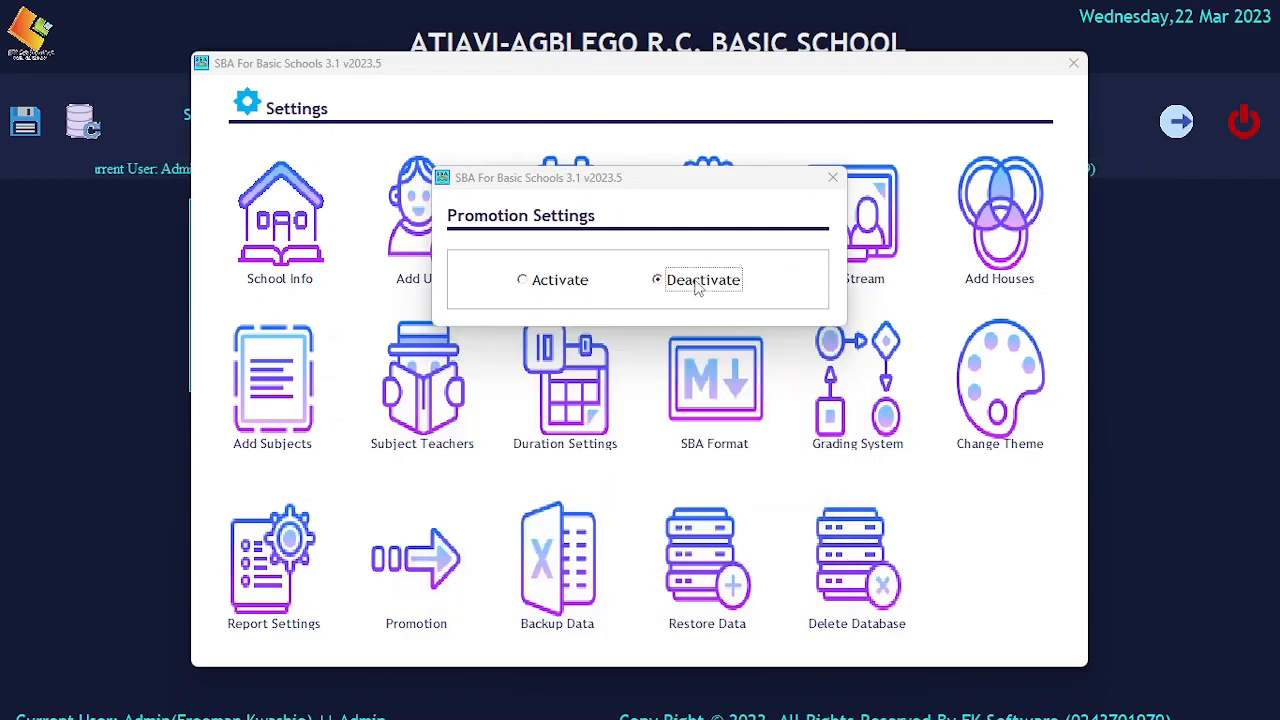
{"action": "left_click", "coordinate": [565, 284]}
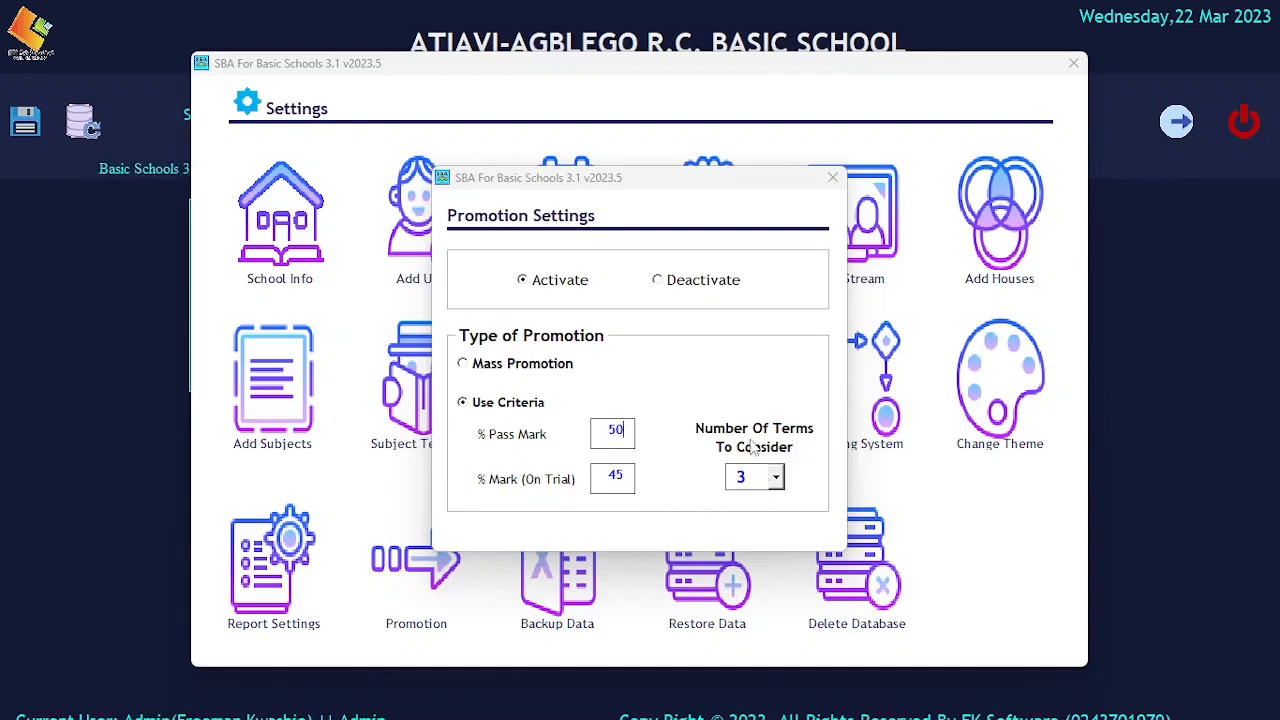
{"action": "left_click", "coordinate": [831, 180]}
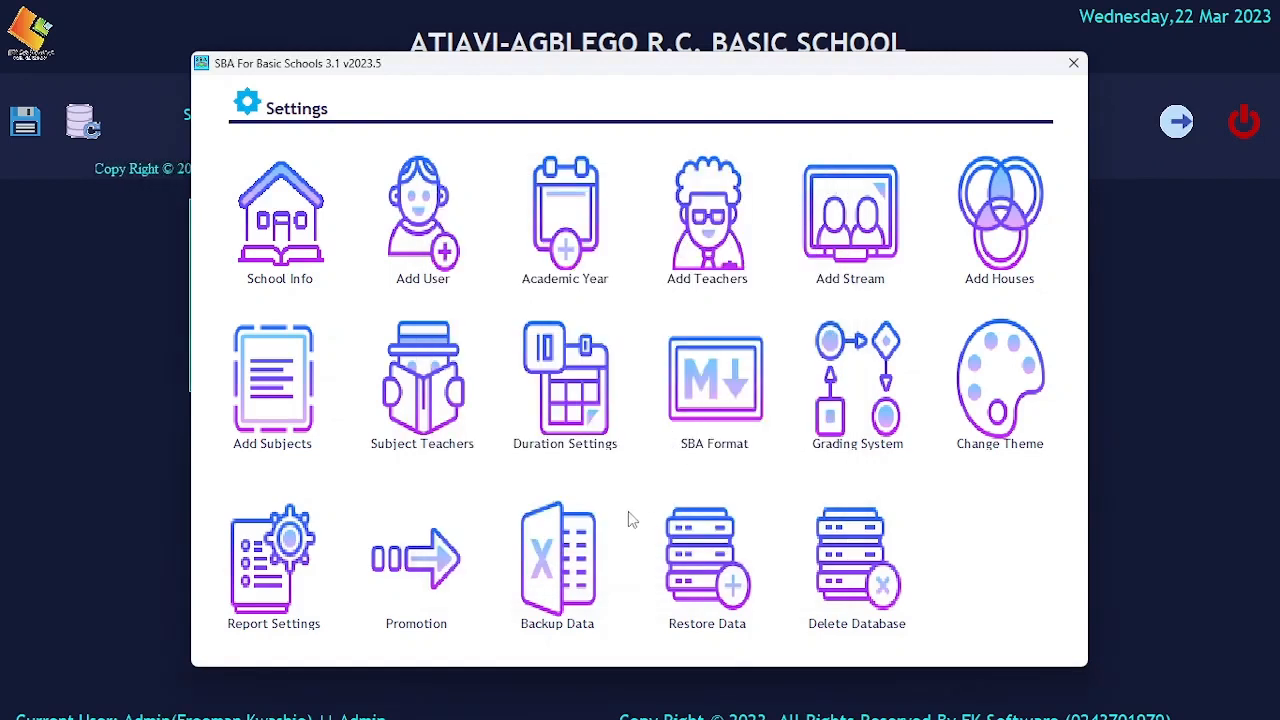
Start a data backup to the database and decline to continue with it.
{"action": "left_click", "coordinate": [580, 566]}
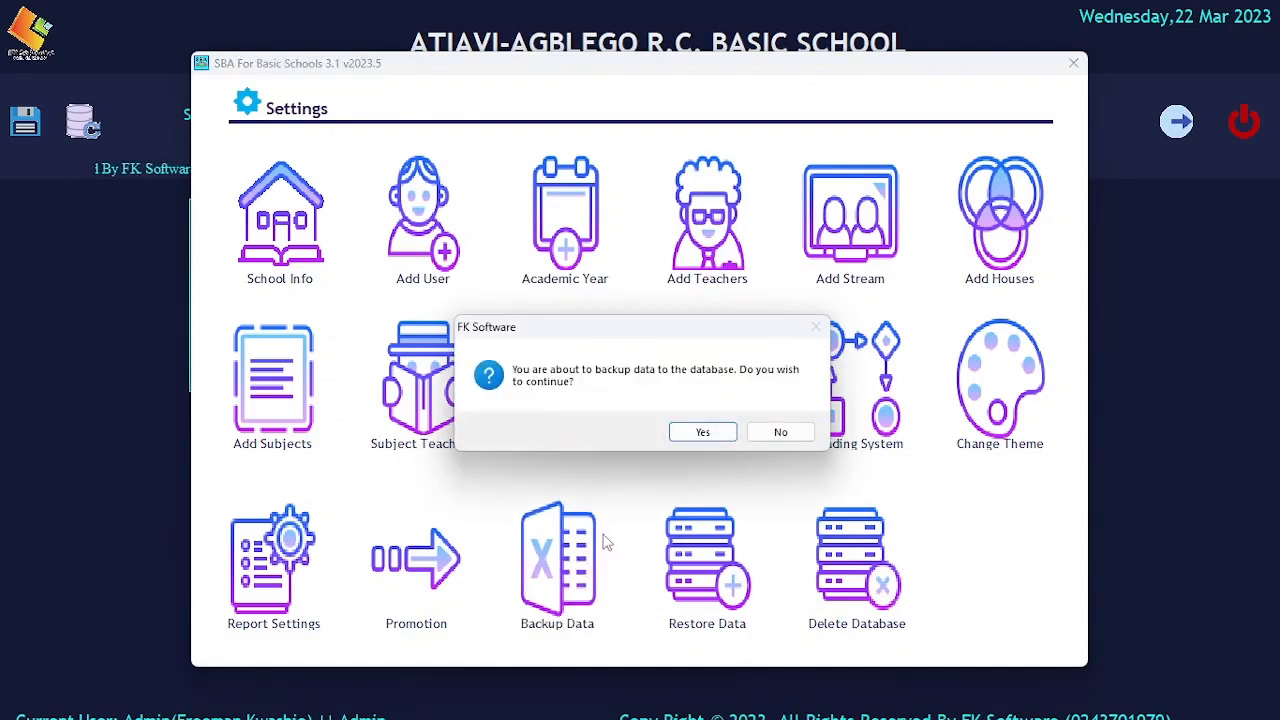
{"action": "left_click_drag", "start_coordinate": [646, 342], "coordinate": [641, 277]}
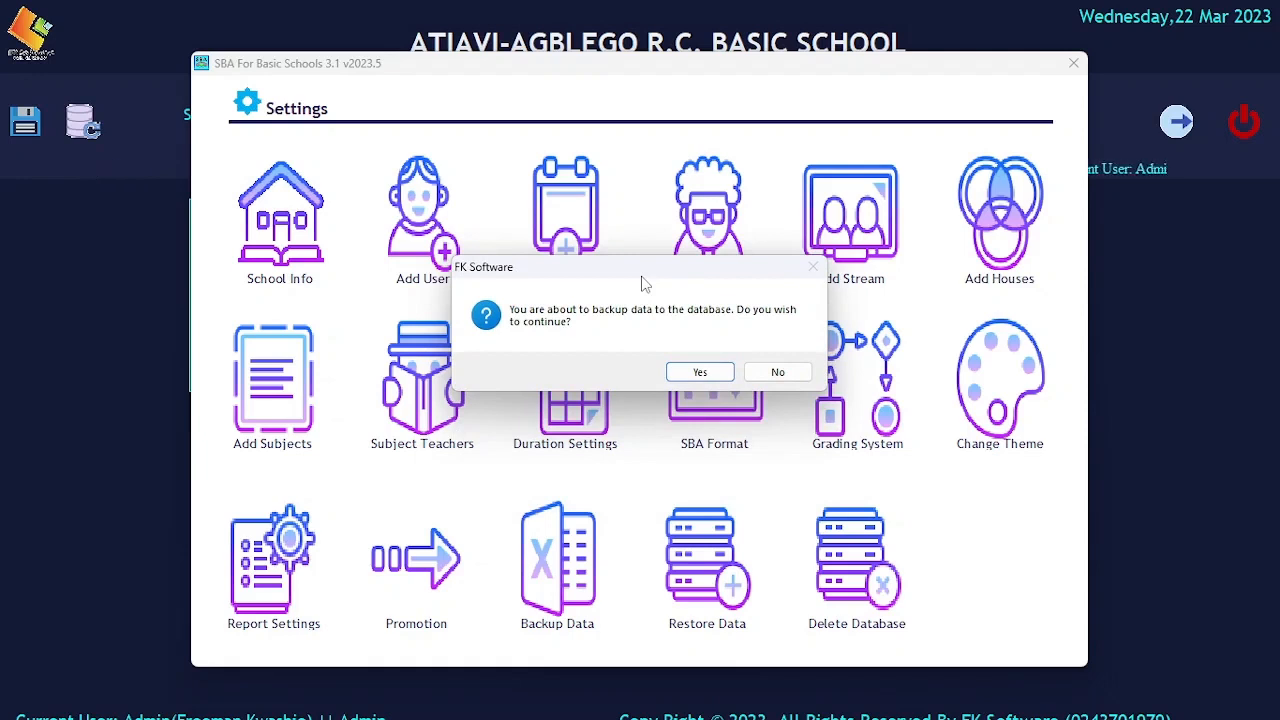
{"action": "left_click", "coordinate": [767, 378]}
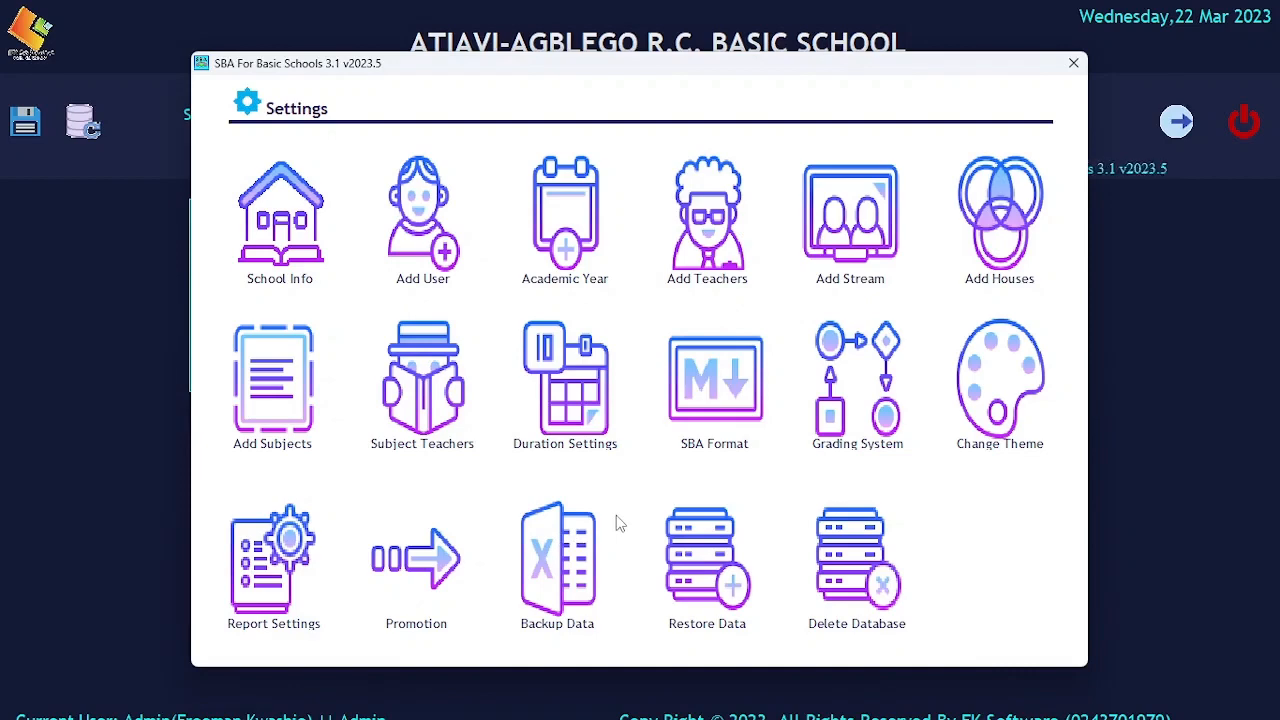
Deselect and reselect all database tables in the data restore options, and leave without restoring.
{"action": "left_click", "coordinate": [720, 530]}
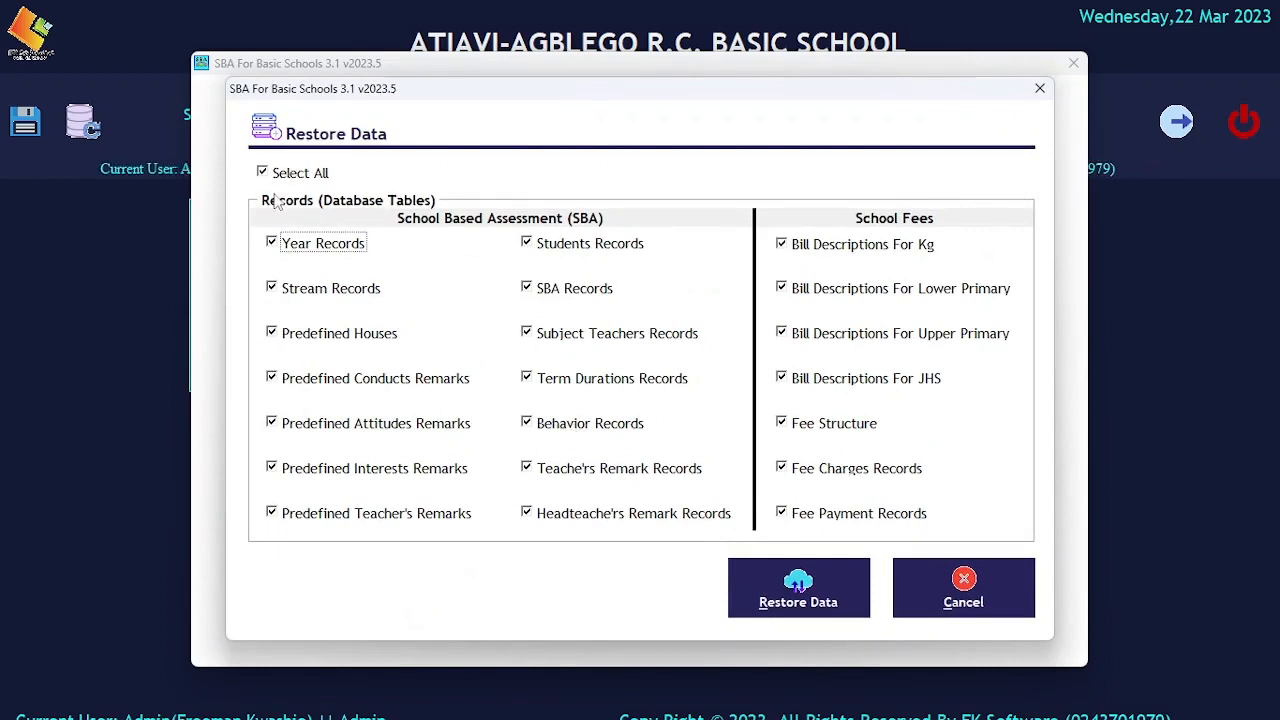
{"action": "left_click", "coordinate": [295, 175]}
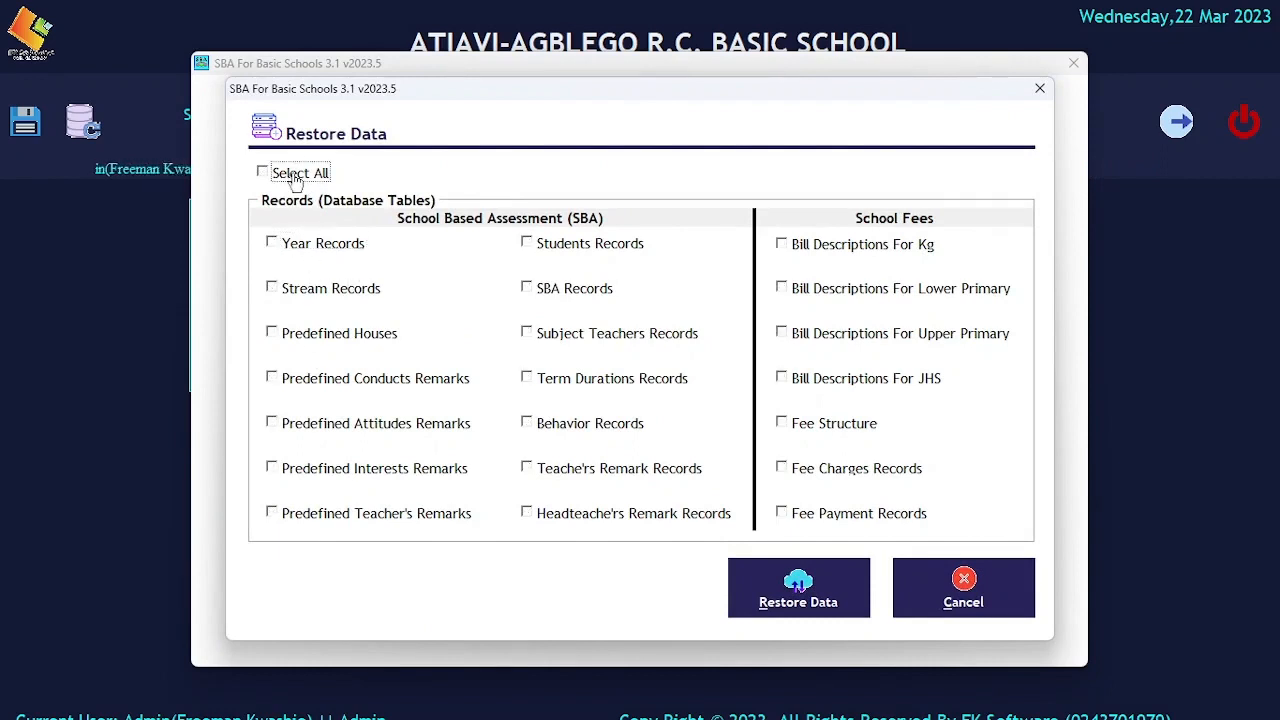
{"action": "left_click", "coordinate": [295, 176]}
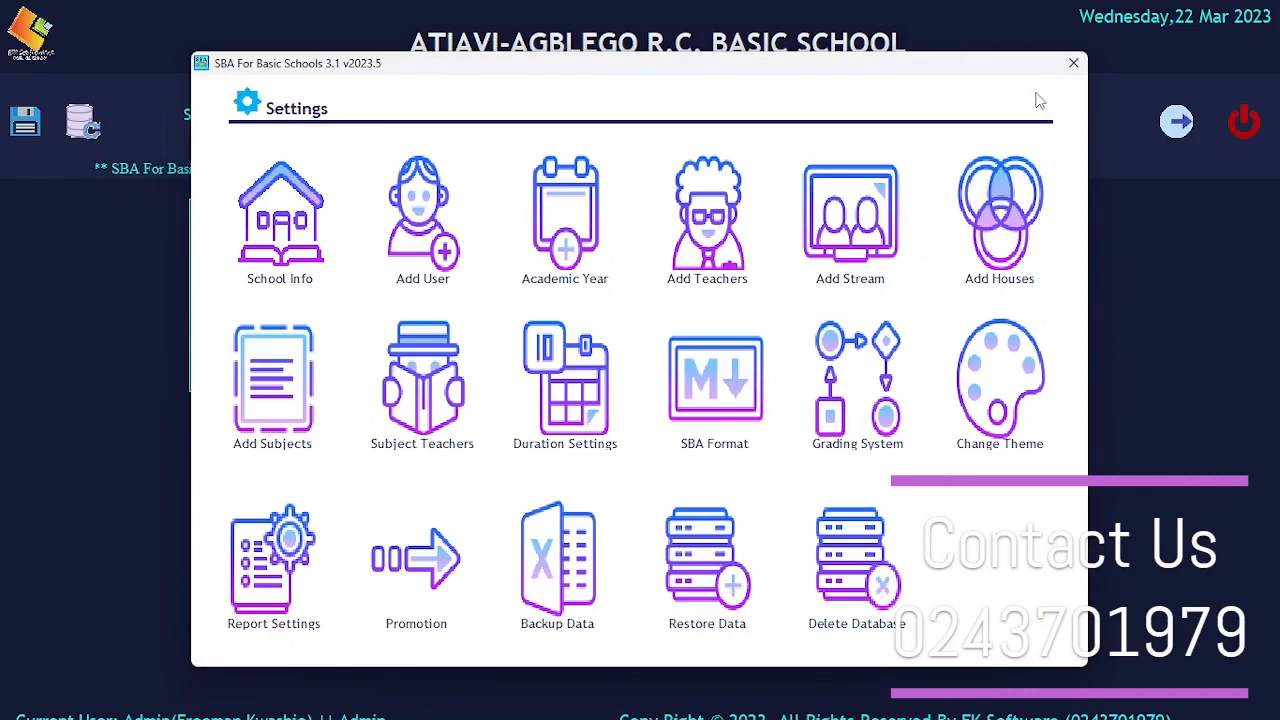
Review the SBA and school fees record tables offered for database deletion, and close without deleting.
{"action": "left_click", "coordinate": [857, 562]}
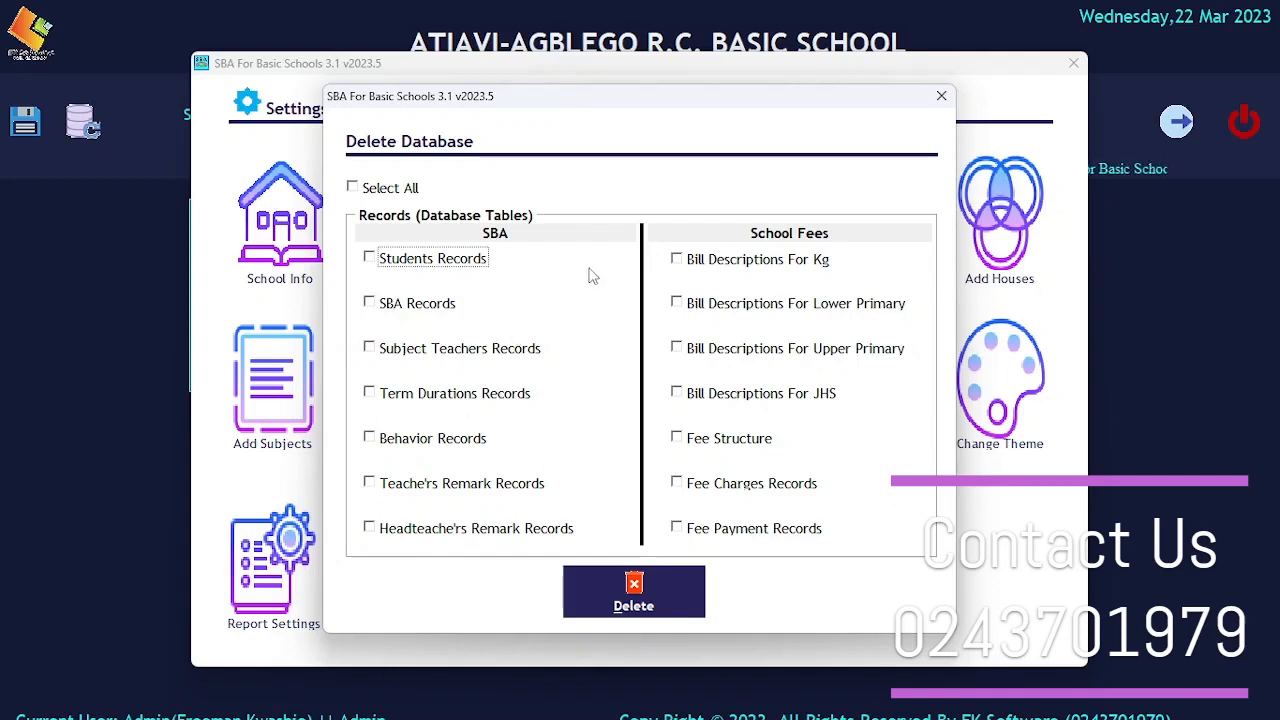
{"action": "left_click", "coordinate": [942, 97]}
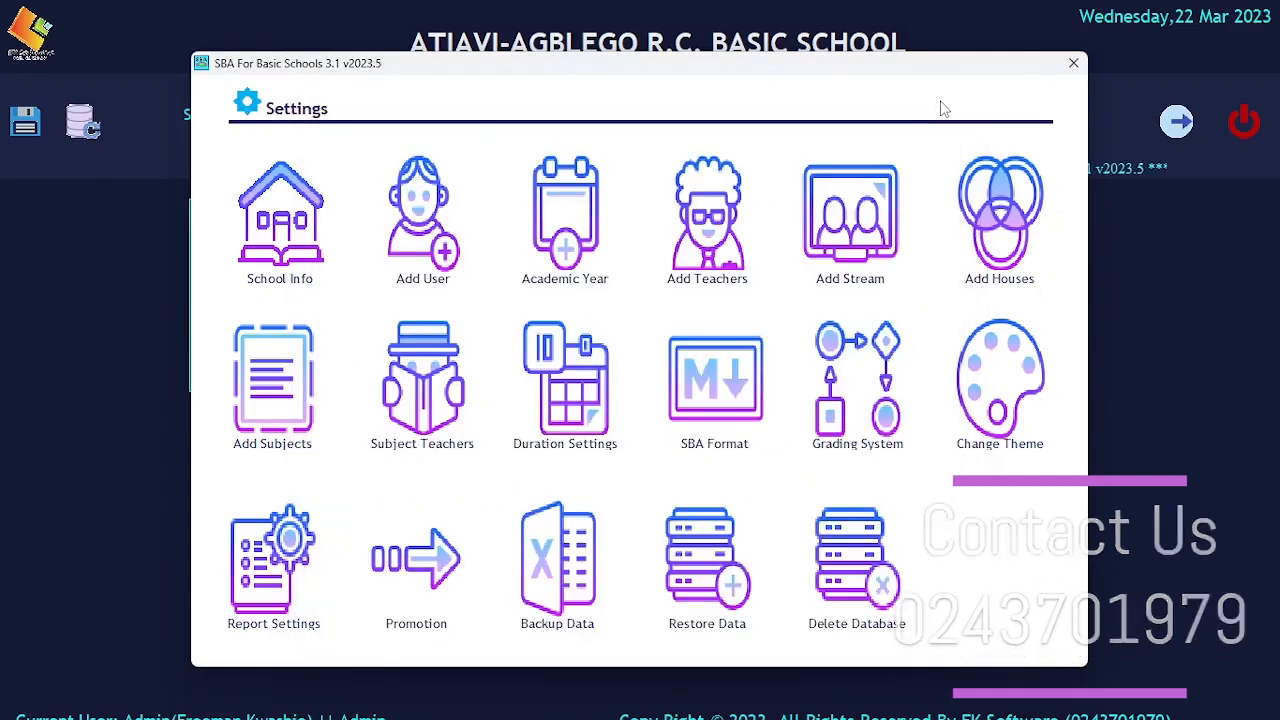